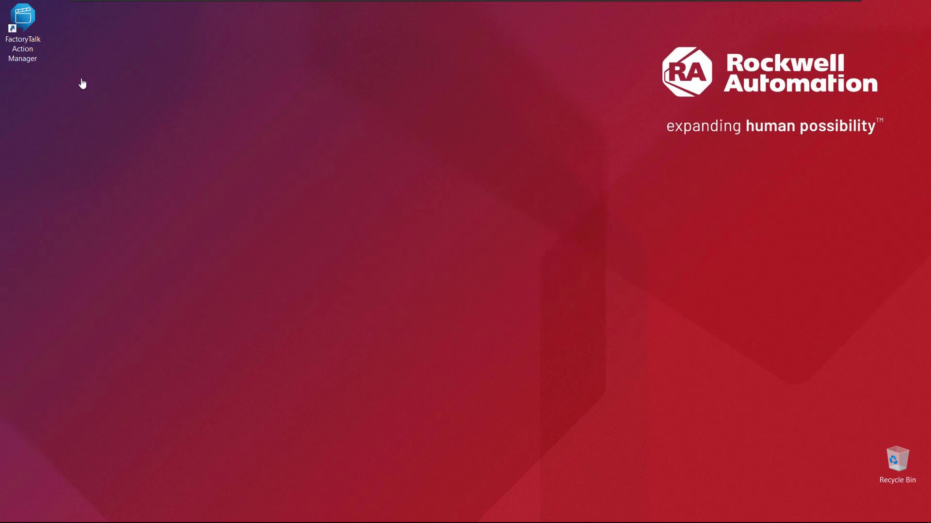
Launch FactoryTalk Action Manager from its desktop icon to reach the sign-in page.
{"action": "left_click", "coordinate": [30, 51]}
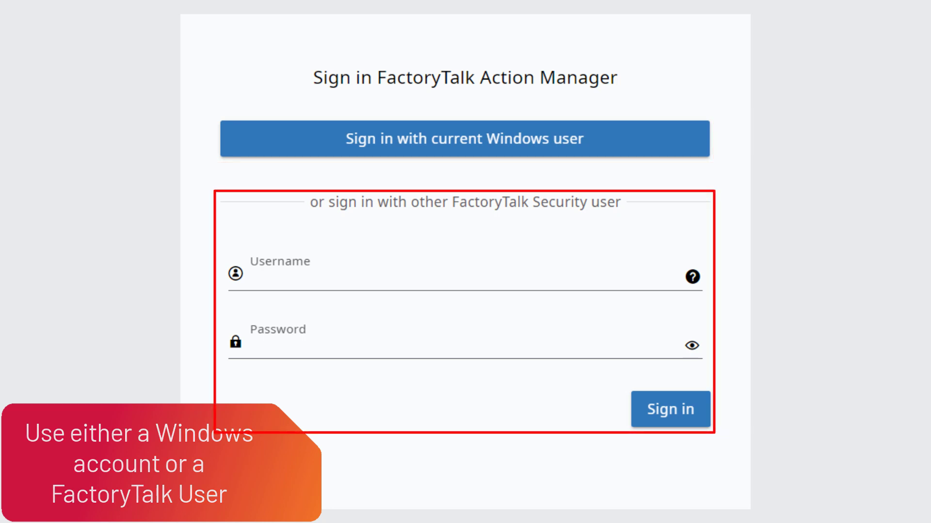
Sign in as the current Windows user to open the Localhost project.
{"action": "left_click", "coordinate": [348, 146]}
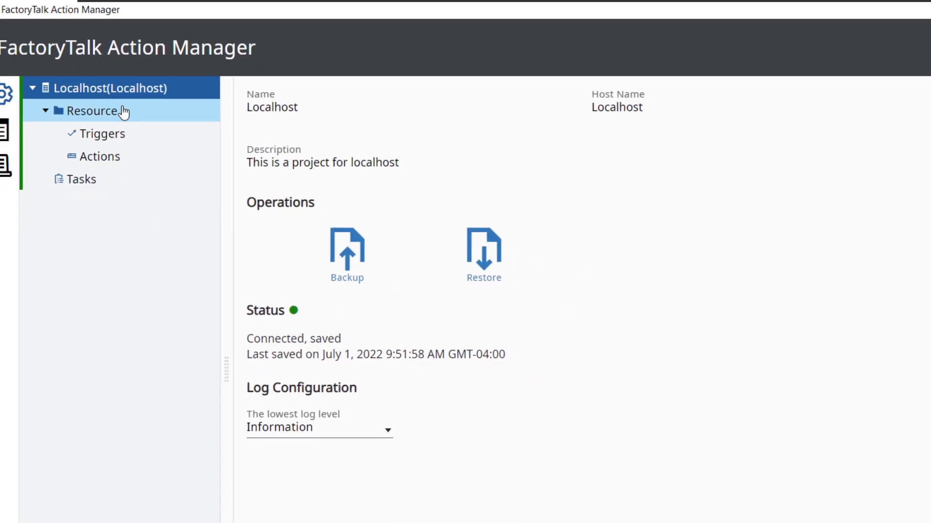
Step through the Resource, Triggers, Actions and Tasks overview pages in the tree.
{"action": "left_click", "coordinate": [99, 107]}
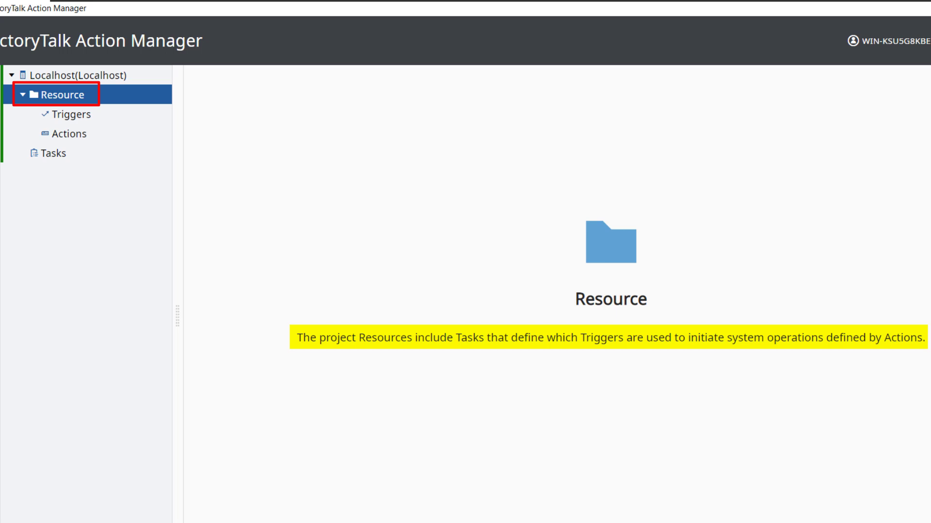
{"action": "left_click", "coordinate": [94, 118]}
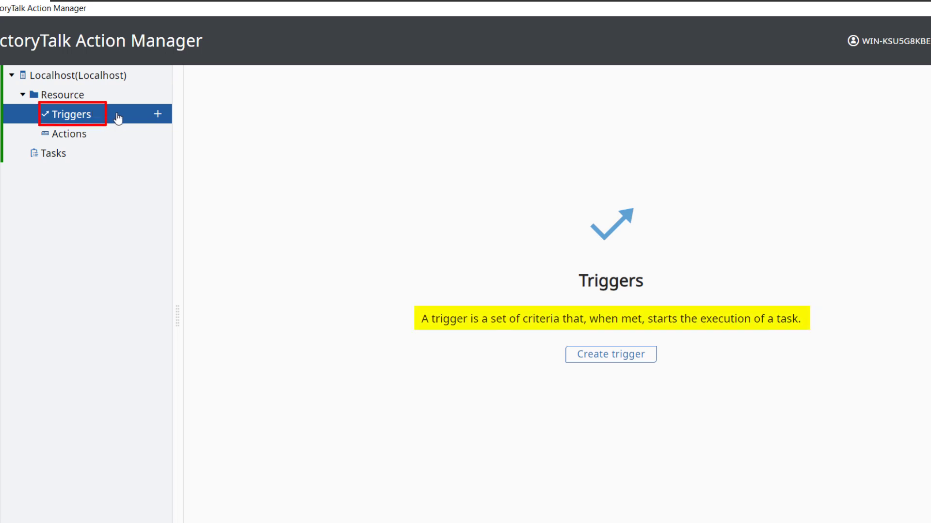
{"action": "left_click", "coordinate": [118, 142]}
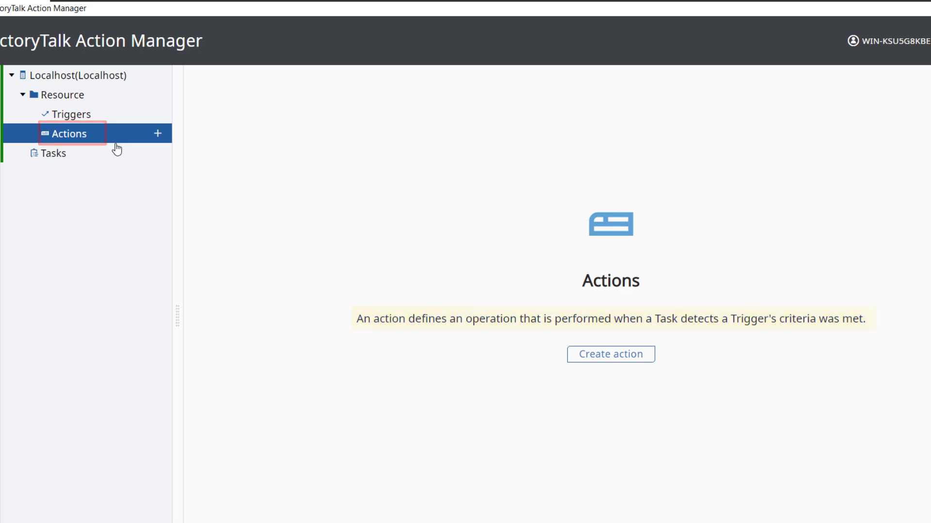
{"action": "left_click", "coordinate": [116, 164]}
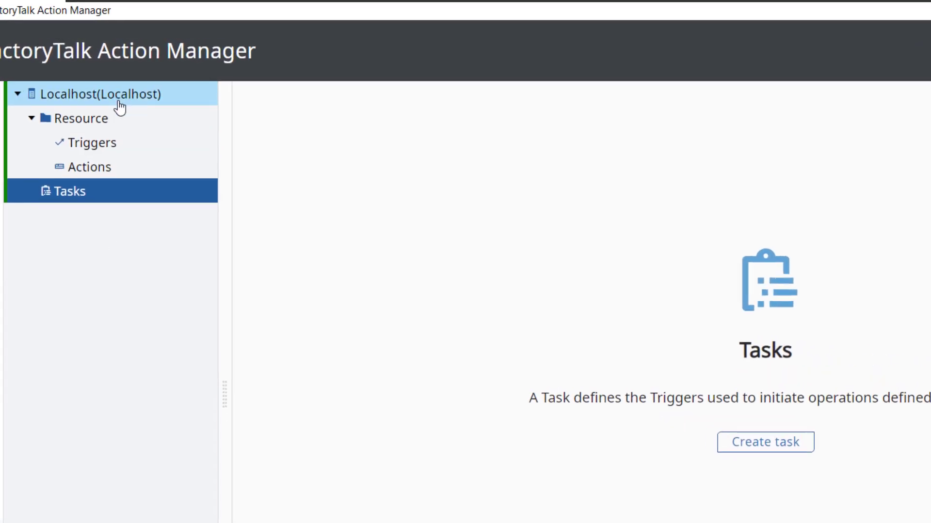
On the Localhost page, review the lowest log level choices and leave it at Information.
{"action": "left_click", "coordinate": [124, 106]}
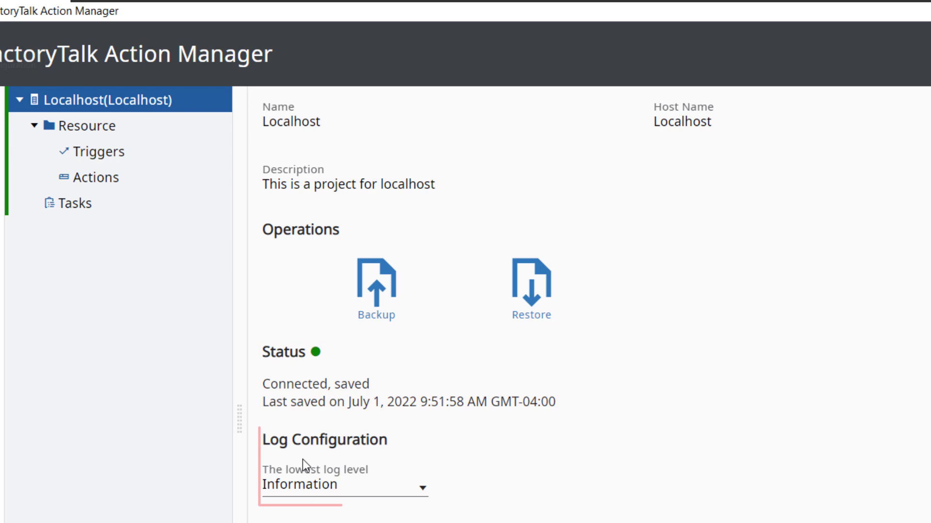
{"action": "left_click", "coordinate": [422, 492]}
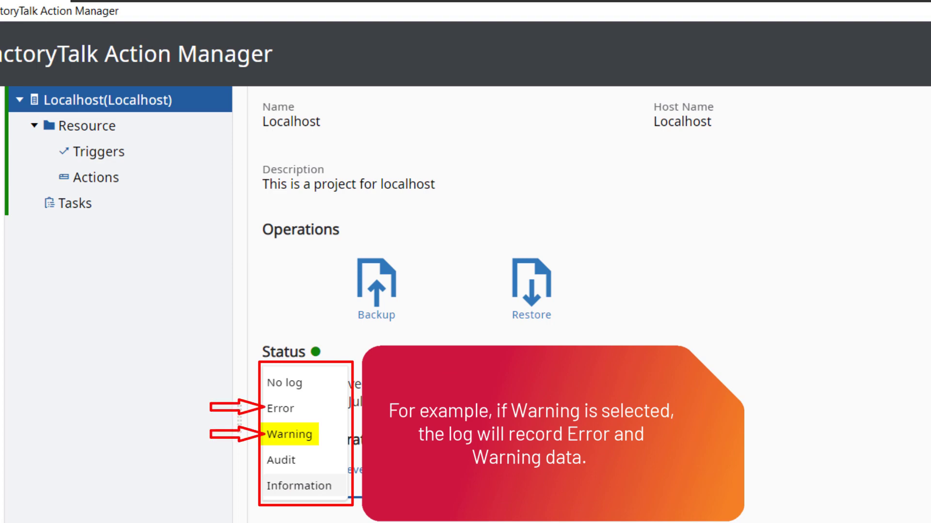
{"action": "left_click", "coordinate": [423, 492]}
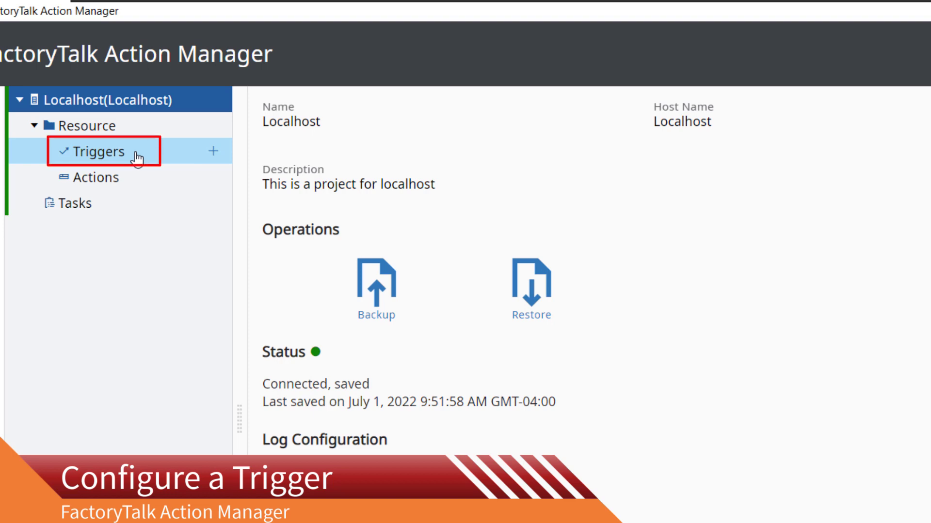
Create a trigger named 'Start Daylight Savings' with description 'Beginning of Daylight Savings'.
{"action": "left_click", "coordinate": [148, 155]}
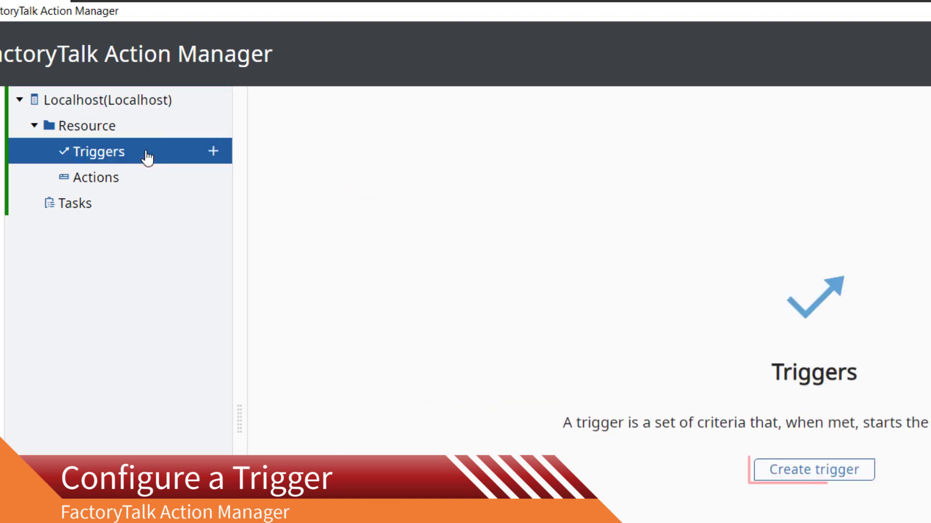
{"action": "left_click", "coordinate": [819, 473]}
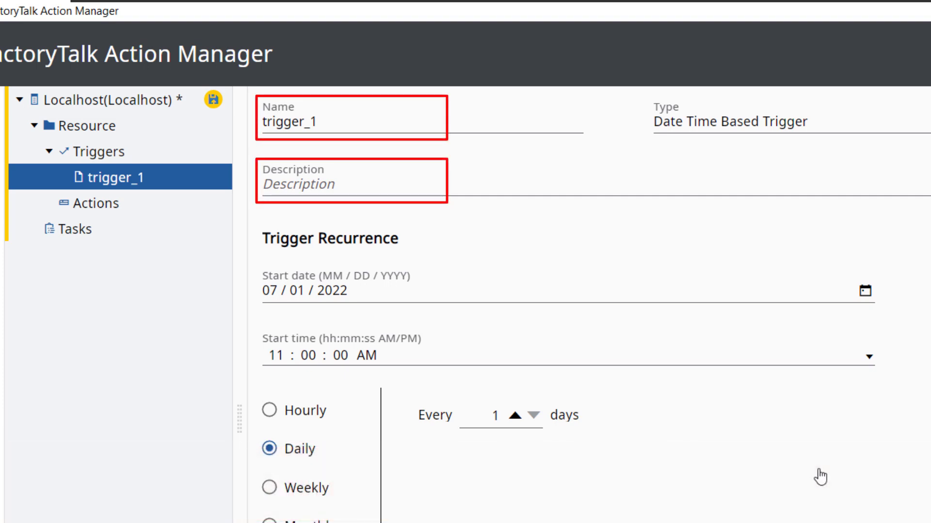
{"action": "double_click", "coordinate": [263, 123]}
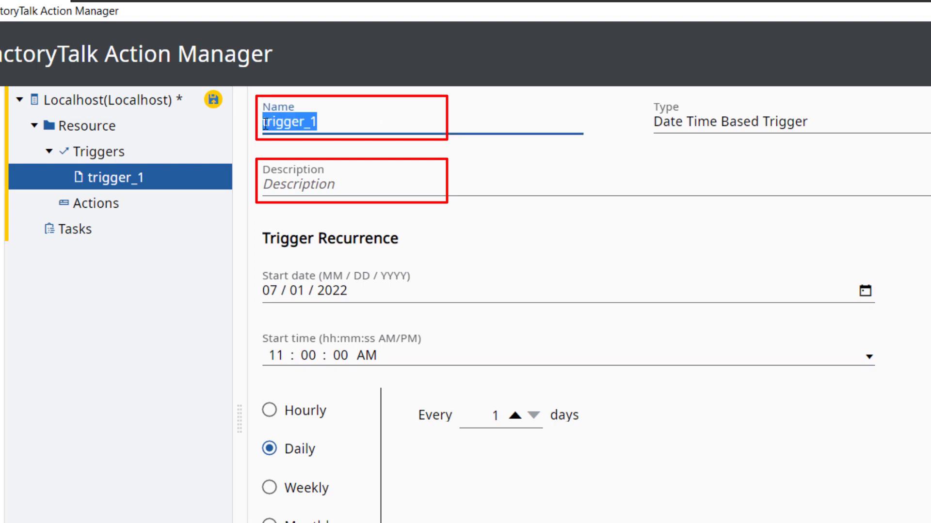
{"action": "type", "text": "Start Daylight Savings"}
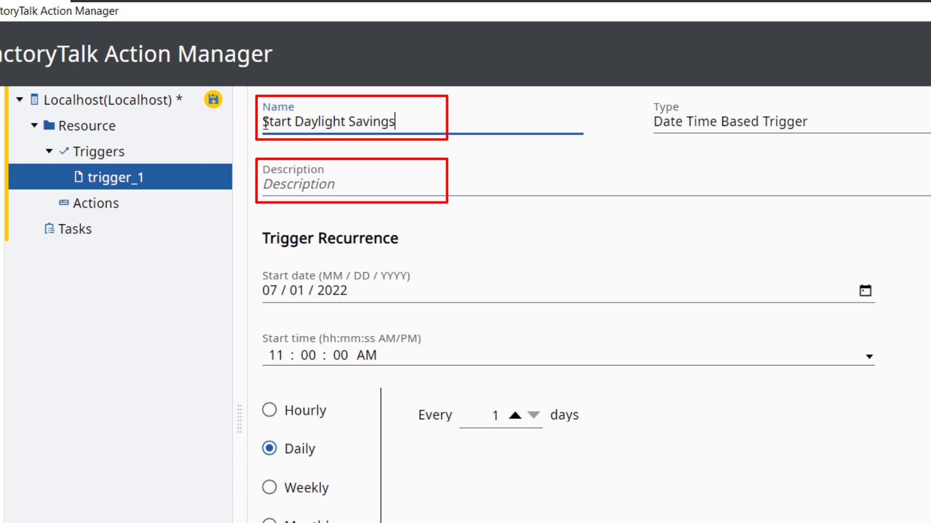
{"action": "left_click", "coordinate": [282, 181]}
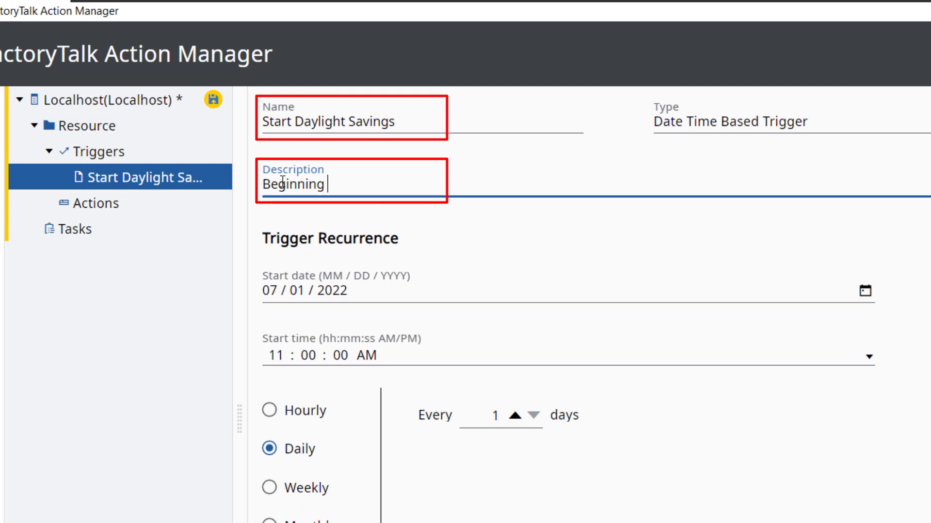
{"action": "type", "text": "Beginning of Daylight Savings"}
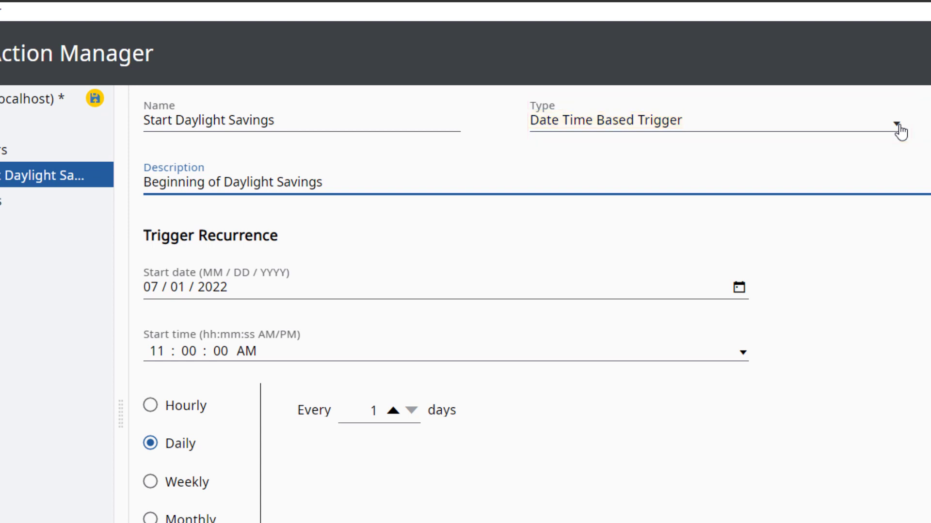
Keep the Date Time Based Trigger type and set the start to 03/01/2022, 02:05 AM.
{"action": "left_click", "coordinate": [897, 127]}
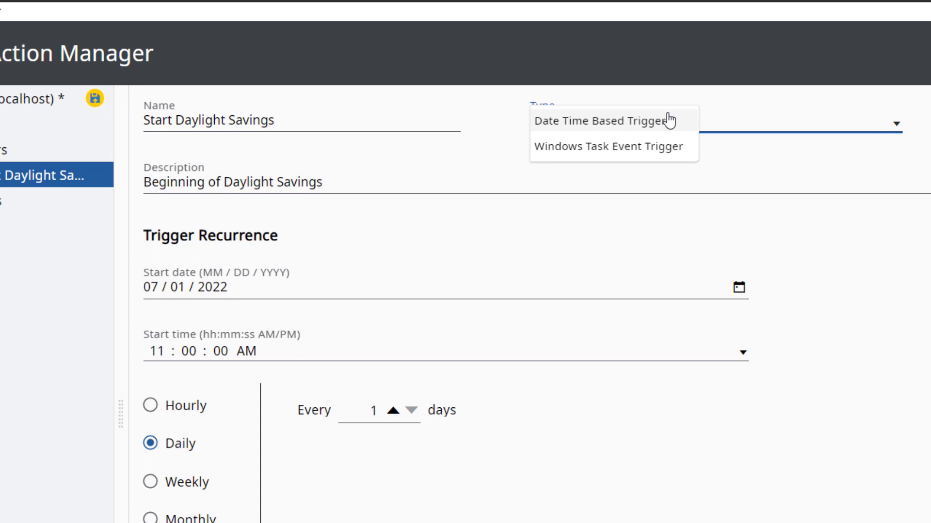
{"action": "left_click", "coordinate": [635, 125]}
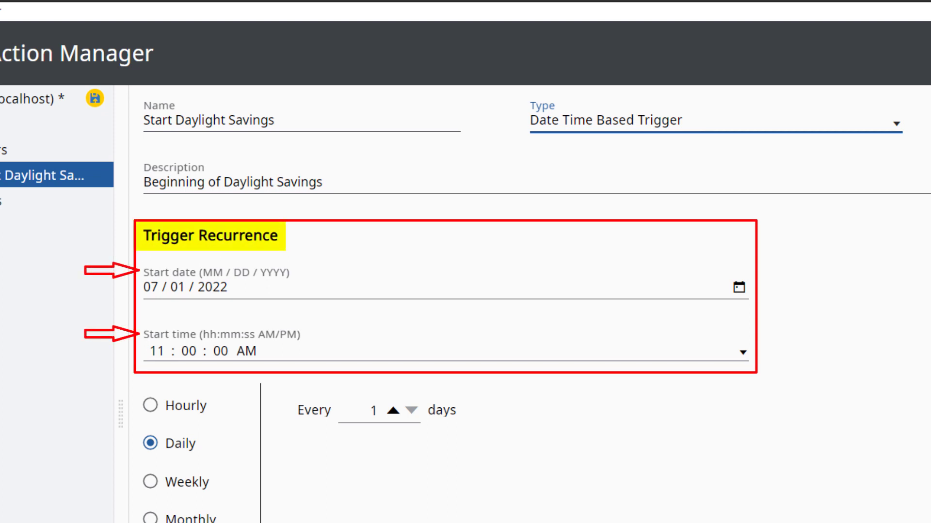
{"action": "left_click", "coordinate": [151, 288]}
{"action": "type", "text": "0"}
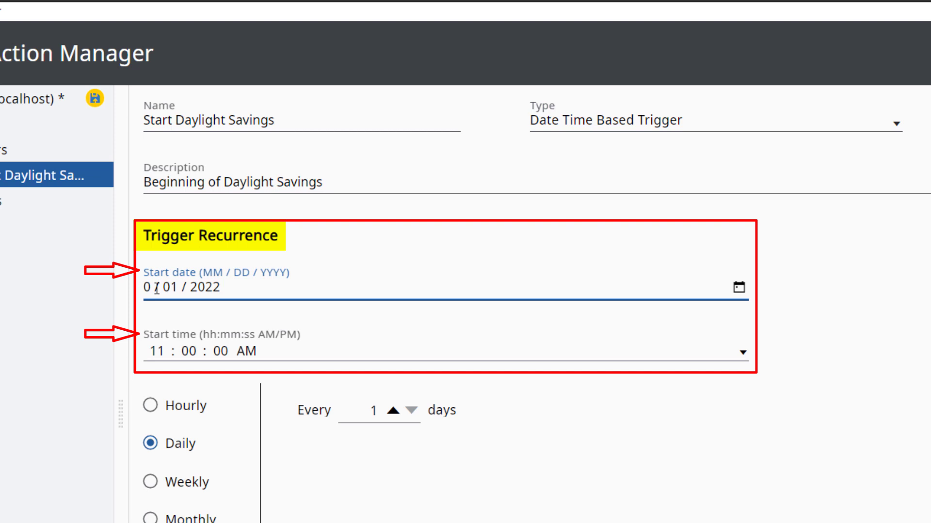
{"action": "type", "text": "3"}
{"action": "left_click", "coordinate": [151, 351]}
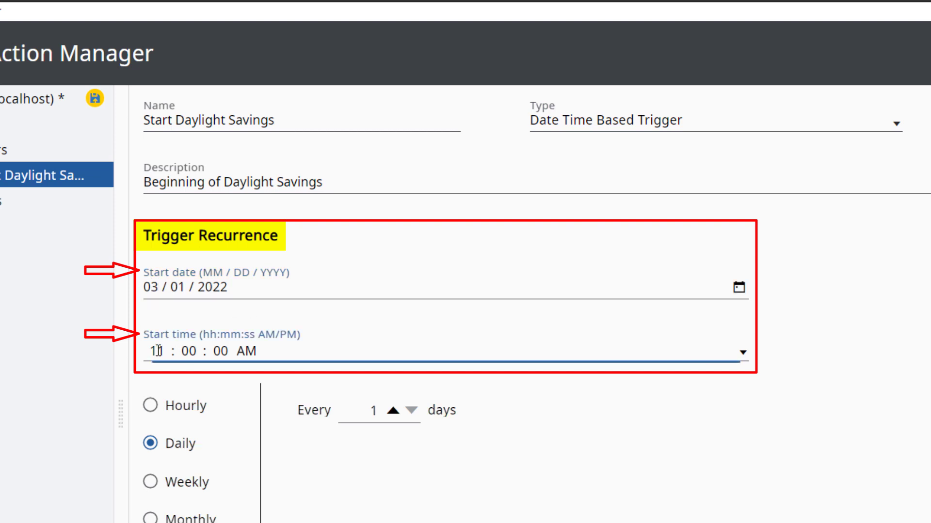
{"action": "type", "text": "02 : 05"}
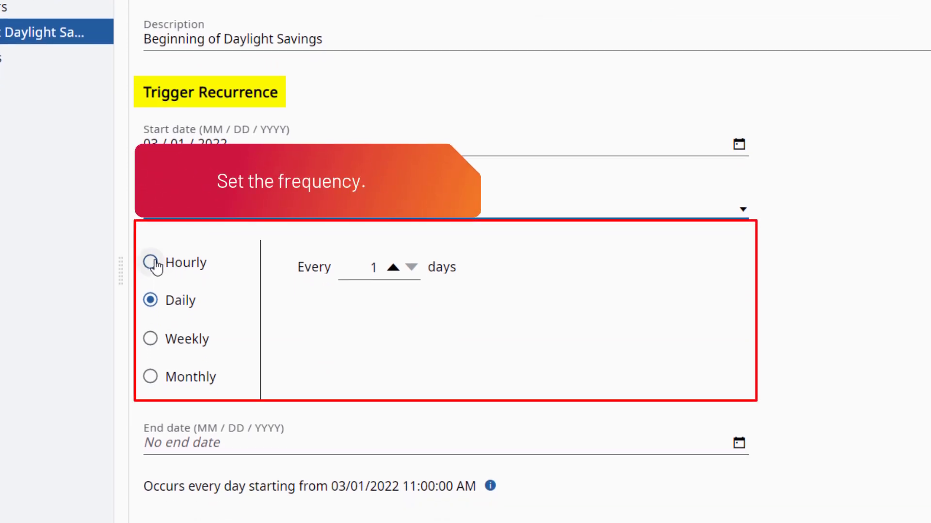
Set the trigger to recur Monthly, every 12 months, on the Second Sunday.
{"action": "left_click", "coordinate": [151, 263]}
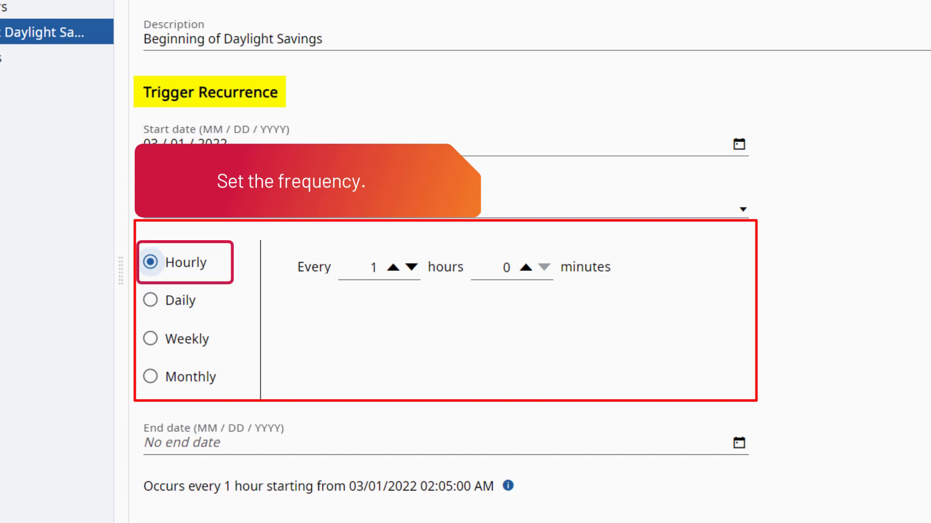
{"action": "left_click", "coordinate": [151, 301]}
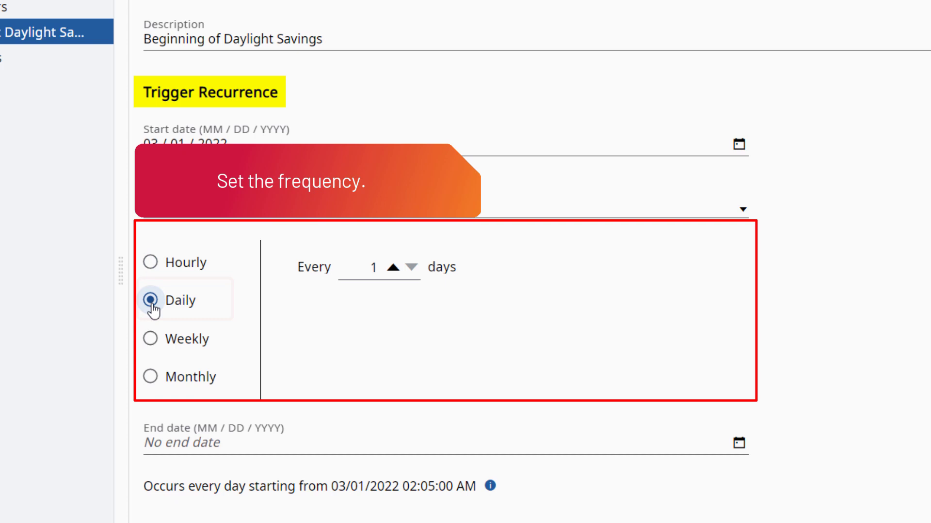
{"action": "left_click", "coordinate": [151, 342]}
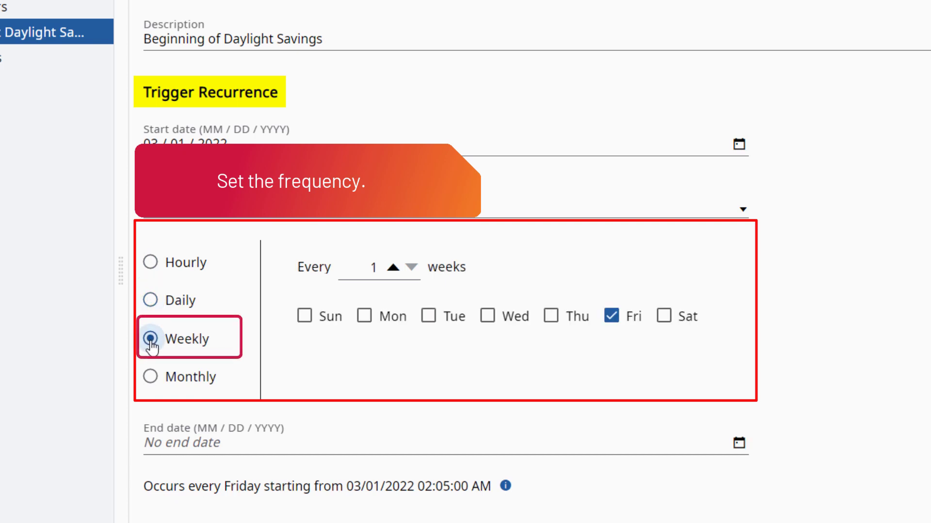
{"action": "left_click", "coordinate": [150, 377]}
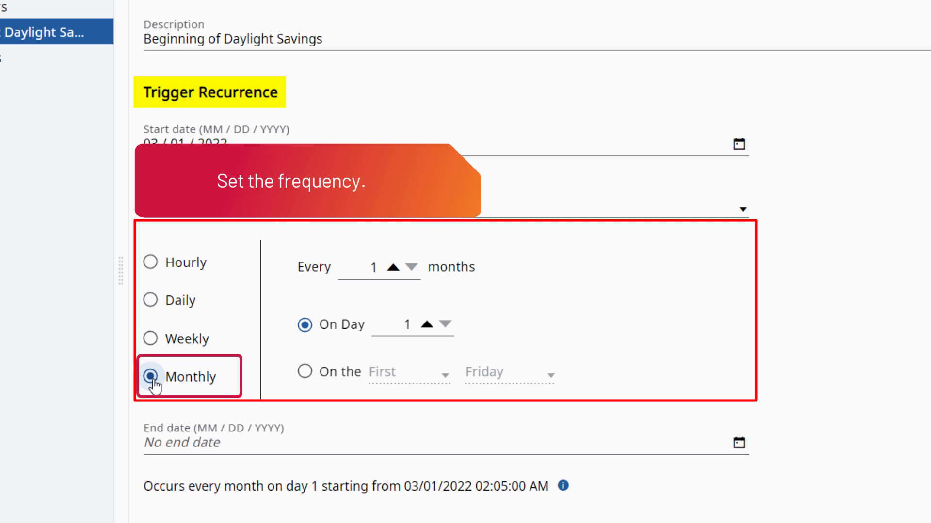
{"action": "left_click", "coordinate": [379, 268]}
{"action": "type", "text": "2"}
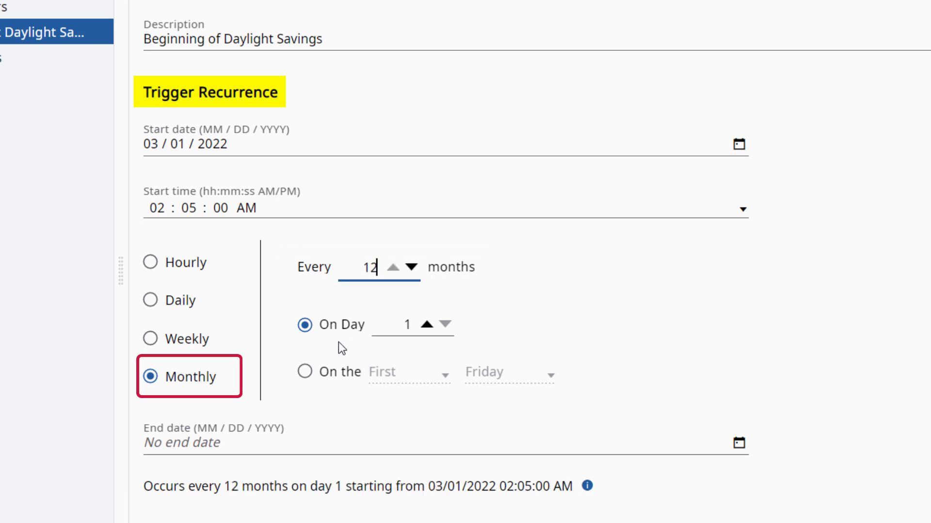
{"action": "left_click", "coordinate": [304, 372]}
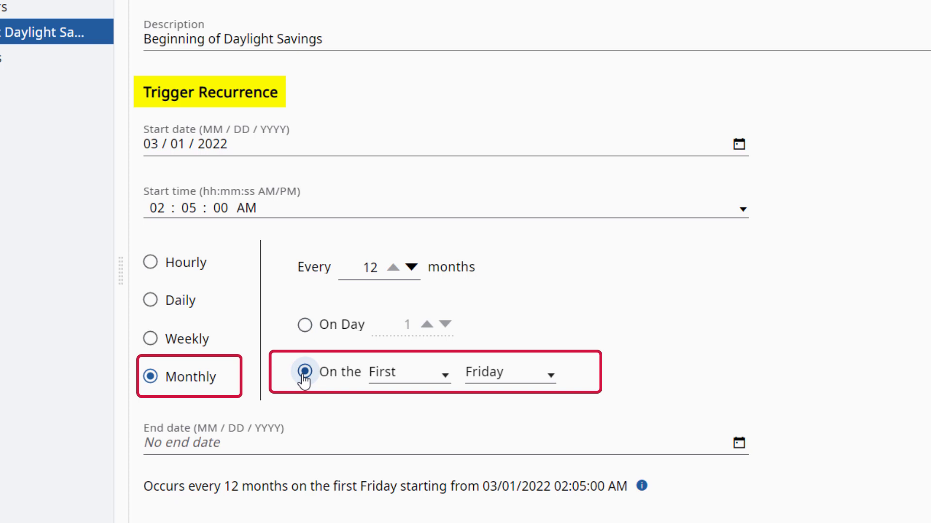
{"action": "left_click", "coordinate": [445, 378]}
{"action": "left_click", "coordinate": [414, 398]}
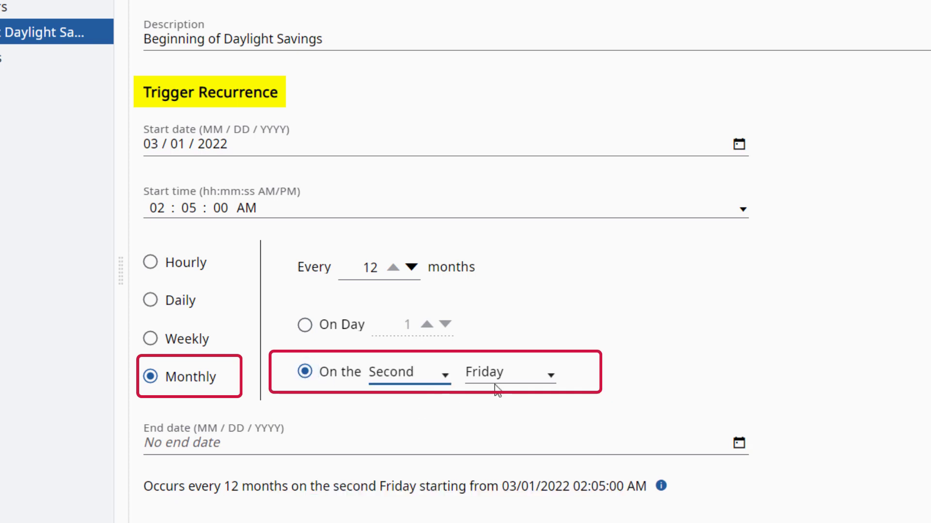
{"action": "left_click", "coordinate": [553, 380]}
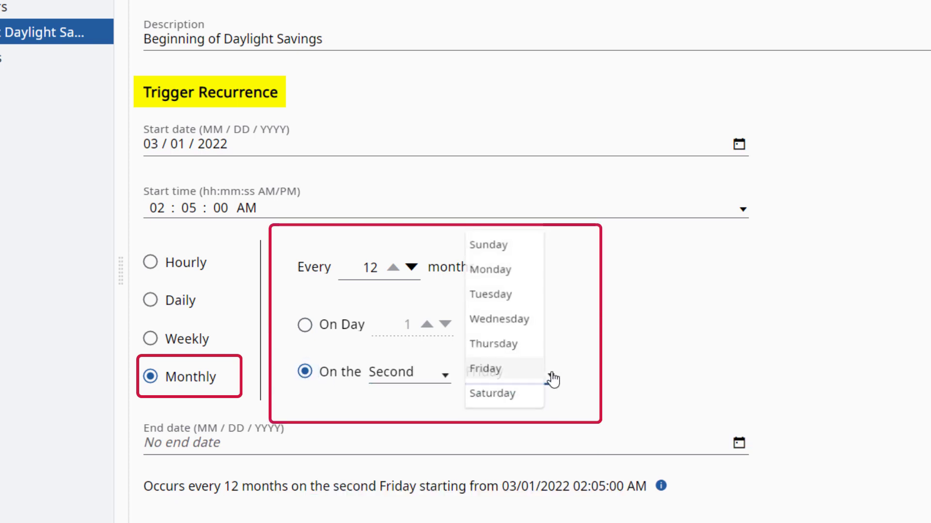
{"action": "left_click", "coordinate": [503, 252]}
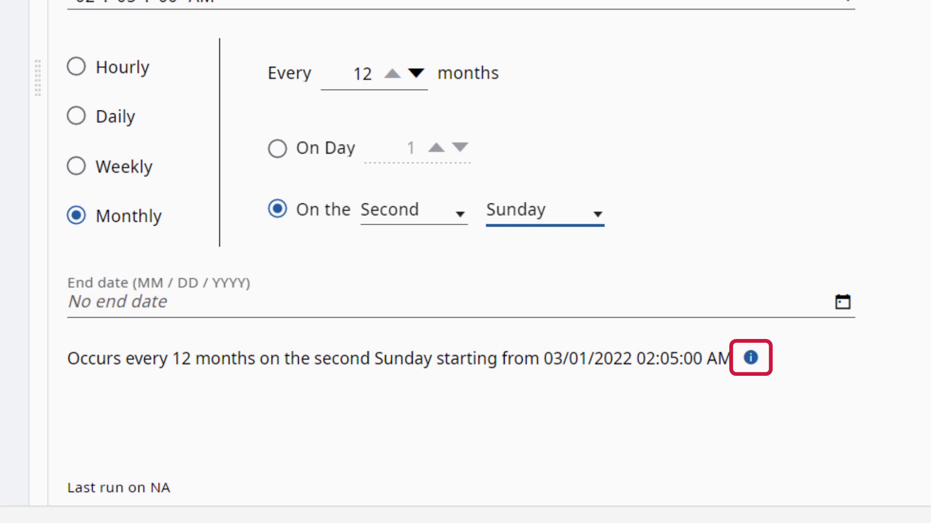
Check the next trigger time, then save the Start Daylight Savings trigger.
{"action": "mouse_move", "coordinate": [727, 401]}
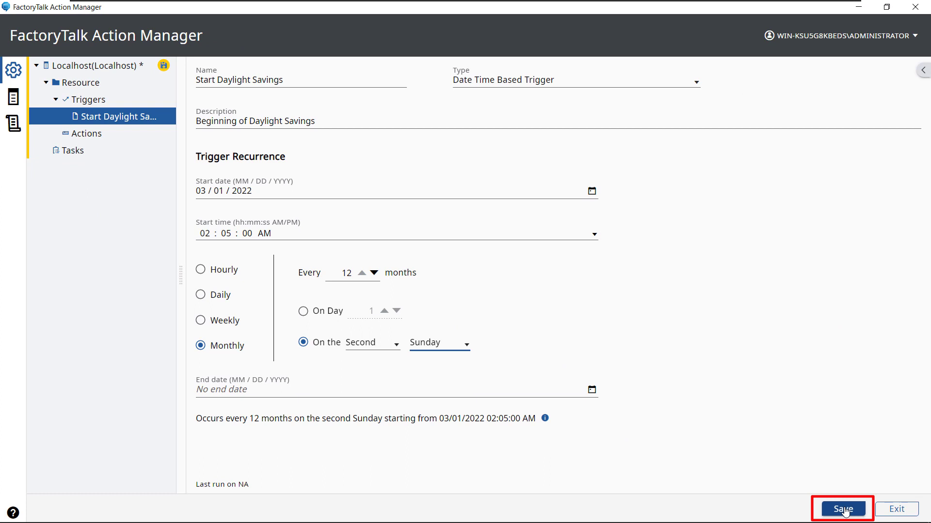
{"action": "left_click", "coordinate": [843, 510]}
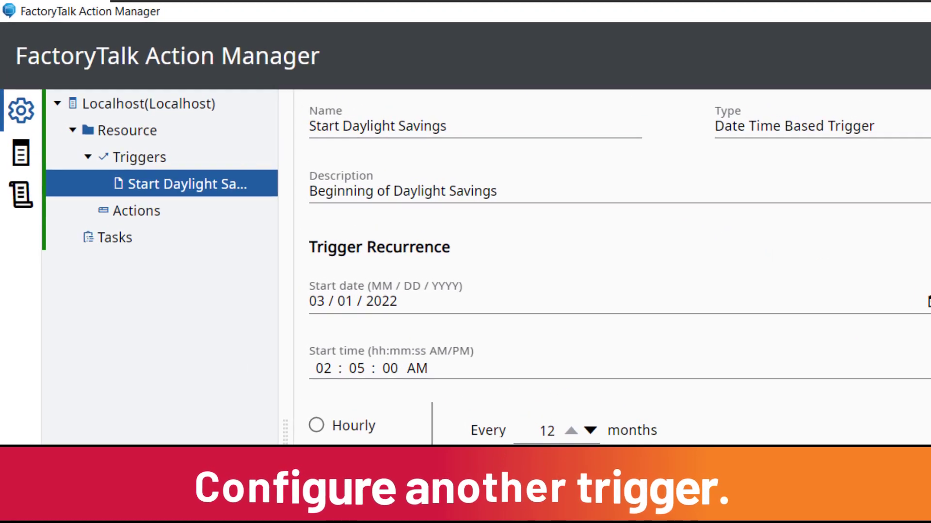
Add a trigger named 'End Daylight Savings' with description 'End of Daylight Savings'.
{"action": "mouse_move", "coordinate": [181, 161]}
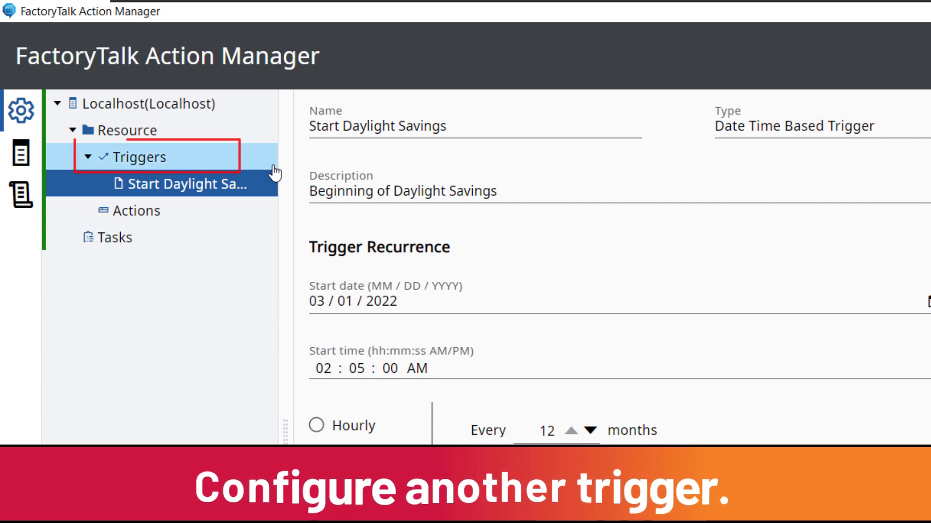
{"action": "left_click", "coordinate": [257, 157]}
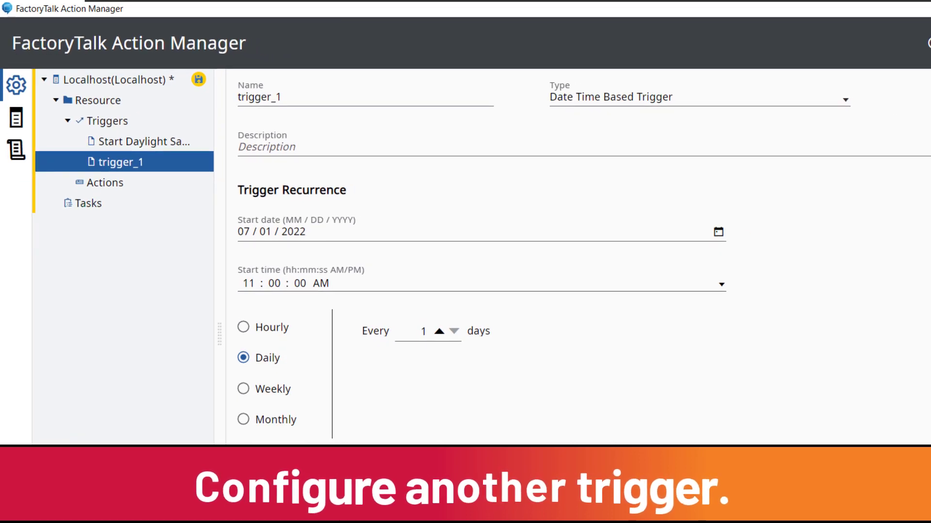
{"action": "left_click_drag", "start_coordinate": [291, 95], "coordinate": [234, 95]}
{"action": "type", "text": "End Daylight Savings"}
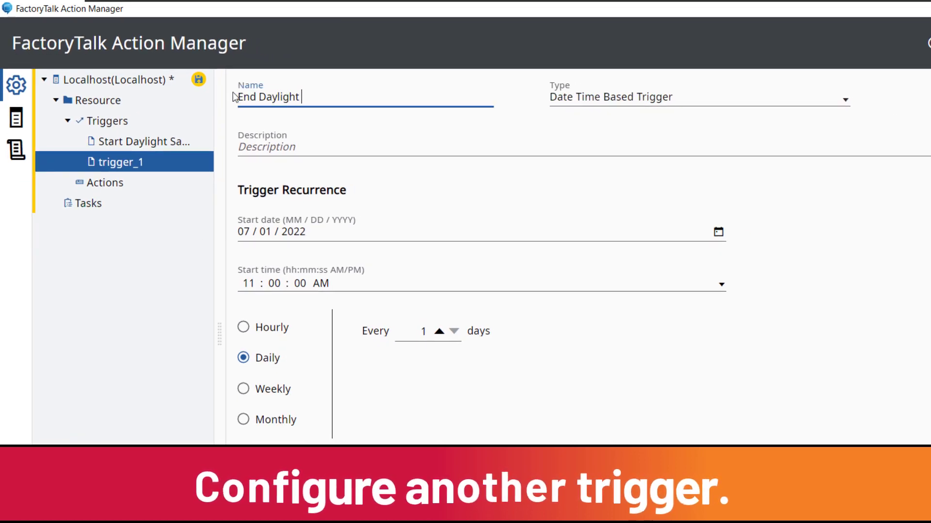
{"action": "left_click", "coordinate": [287, 144]}
{"action": "type", "text": "End of Daylight Savings"}
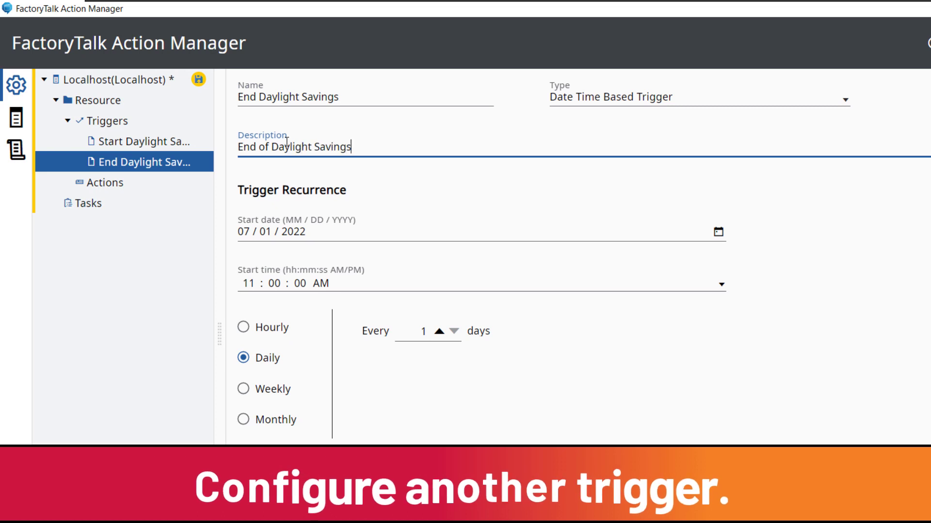
Set the trigger's start to 11/01/2022 at 02:05 AM.
{"action": "left_click", "coordinate": [237, 232]}
{"action": "type", "text": "11"}
{"action": "key", "text": "Tab"}
{"action": "type", "text": "0205"}
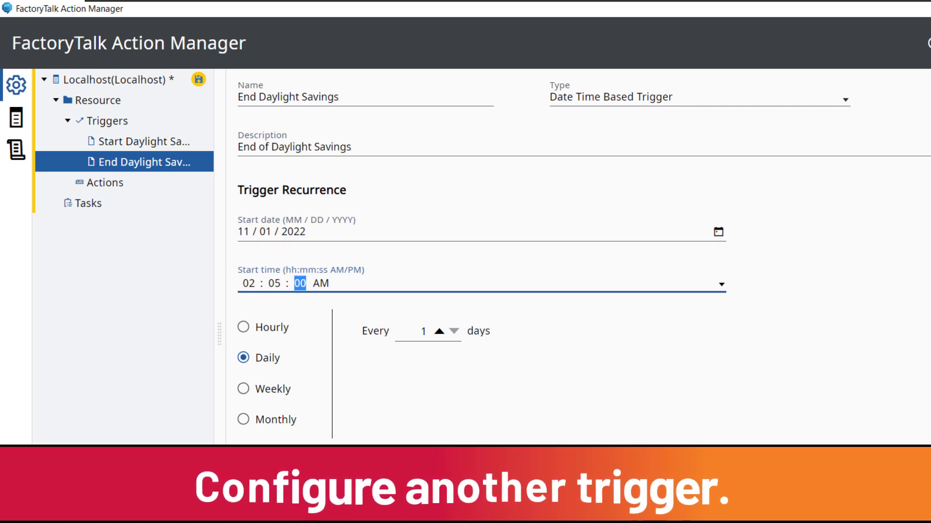
Make it recur monthly, every 12 months on the second Sunday, and save the project.
{"action": "left_click", "coordinate": [244, 420]}
{"action": "left_click", "coordinate": [427, 331]}
{"action": "type", "text": "2"}
{"action": "left_click", "coordinate": [368, 415]}
{"action": "scroll", "coordinate": [470, 418], "scroll_direction": "down", "scroll_amount": 1}
{"action": "left_click", "coordinate": [565, 418]}
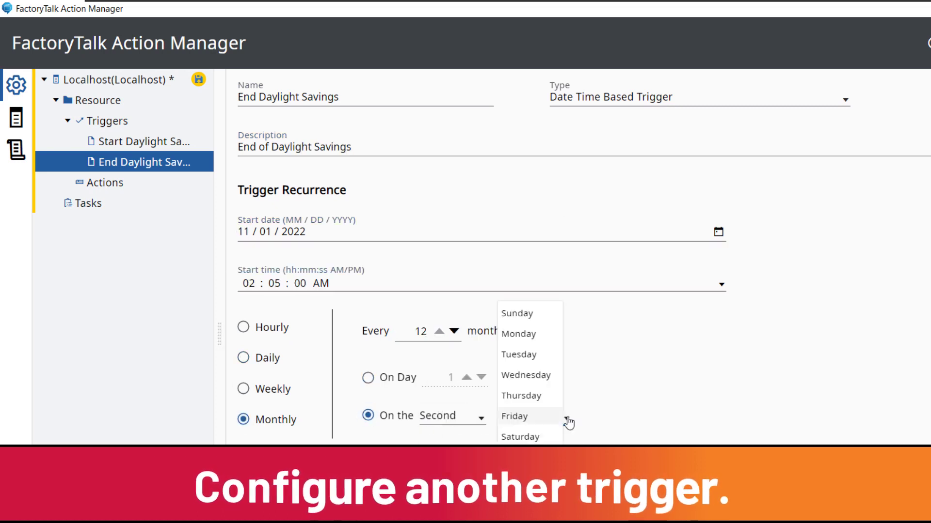
{"action": "left_click", "coordinate": [515, 256]}
{"action": "key", "text": "ctrl+s"}
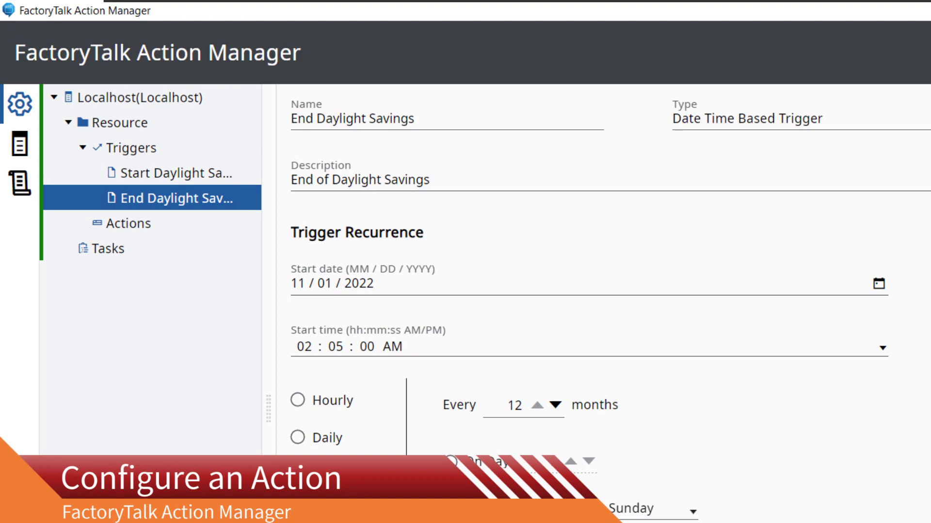
Add an action 'Set Clocks', described 'Set Clock Time', with type Device Wall-clock Update.
{"action": "mouse_move", "coordinate": [209, 243]}
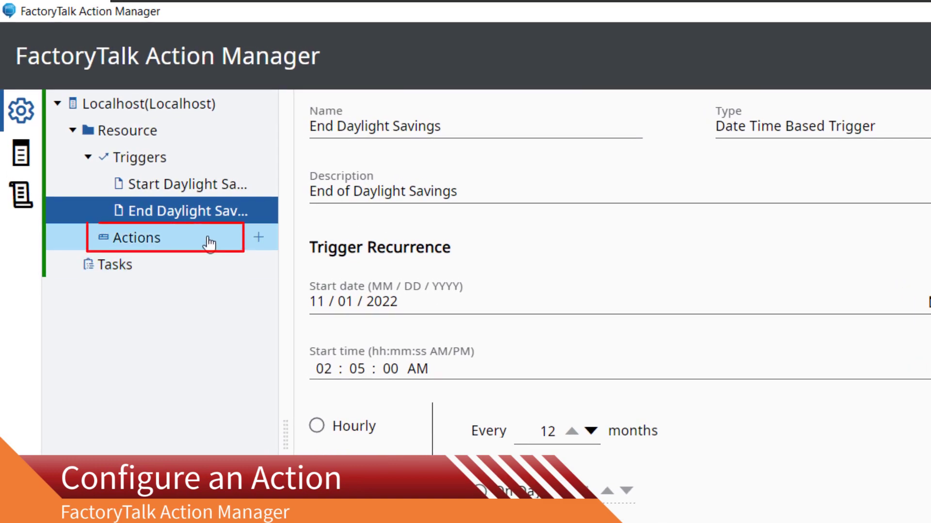
{"action": "left_click", "coordinate": [258, 239]}
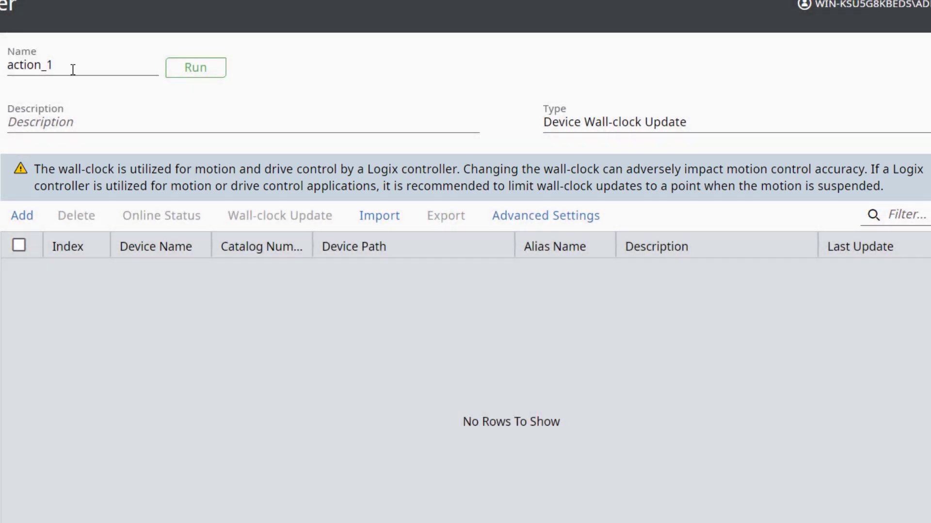
{"action": "left_click_drag", "start_coordinate": [73, 69], "coordinate": [9, 63]}
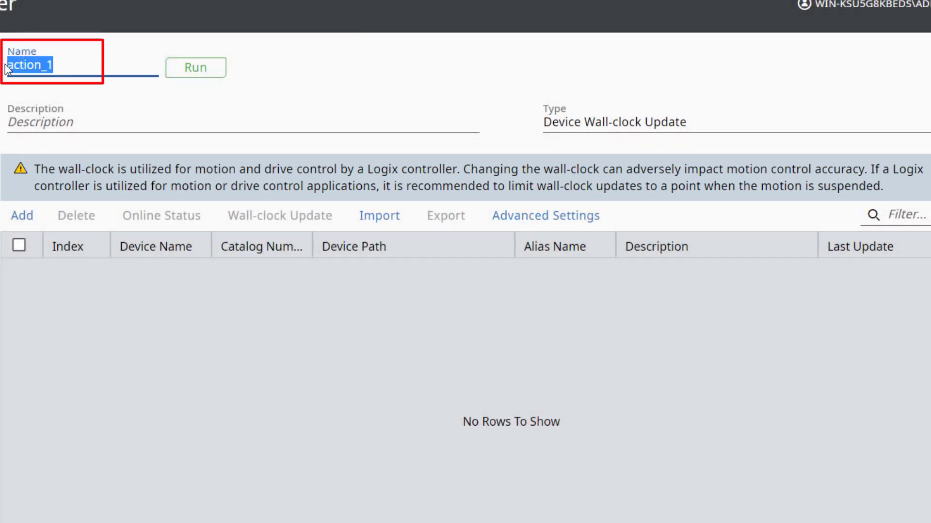
{"action": "type", "text": "Set Clocks"}
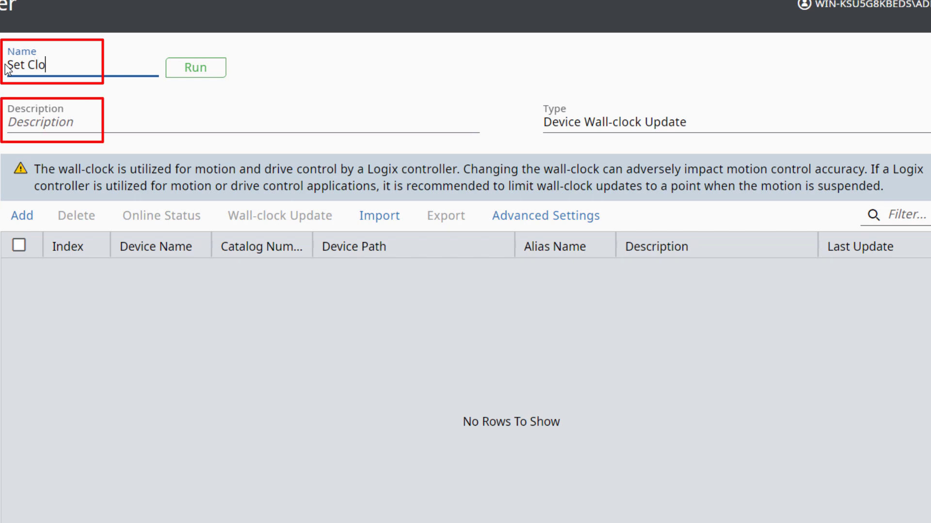
{"action": "left_click", "coordinate": [36, 124]}
{"action": "type", "text": "Set C"}
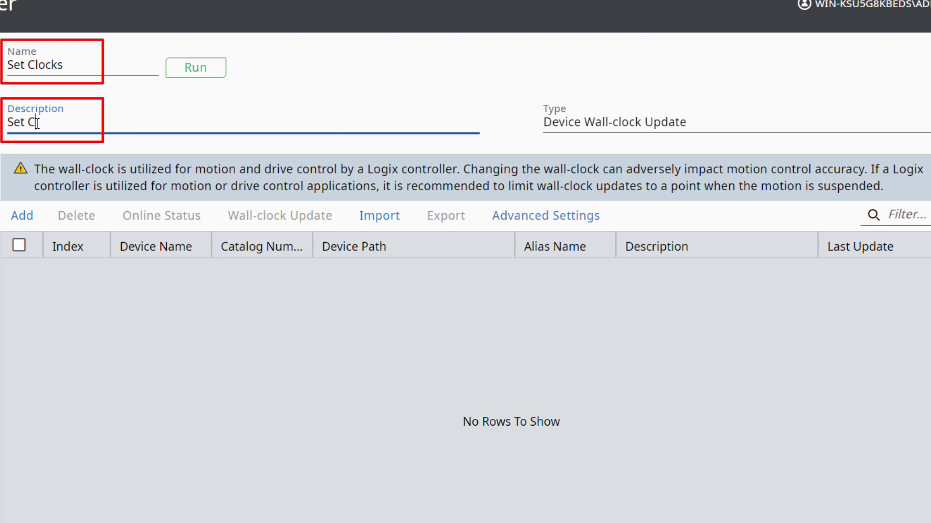
{"action": "type", "text": "lock Time"}
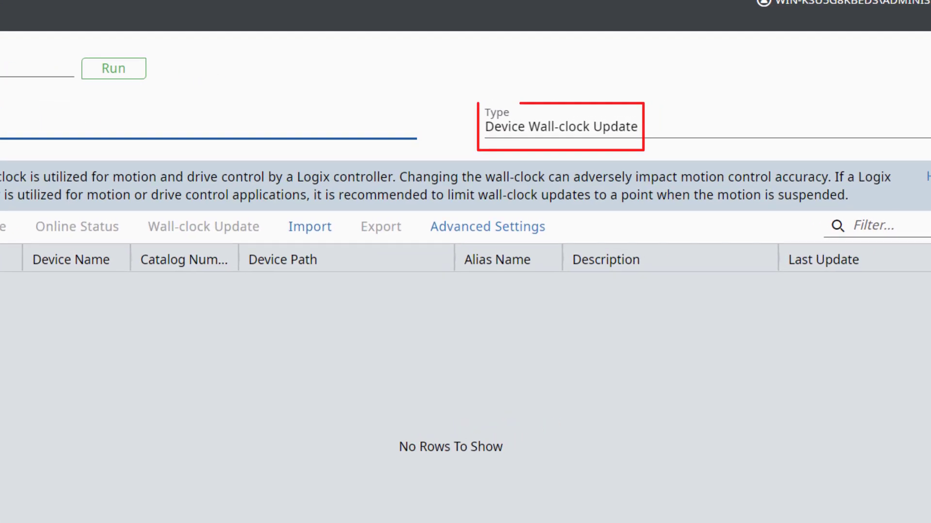
{"action": "left_click", "coordinate": [922, 142]}
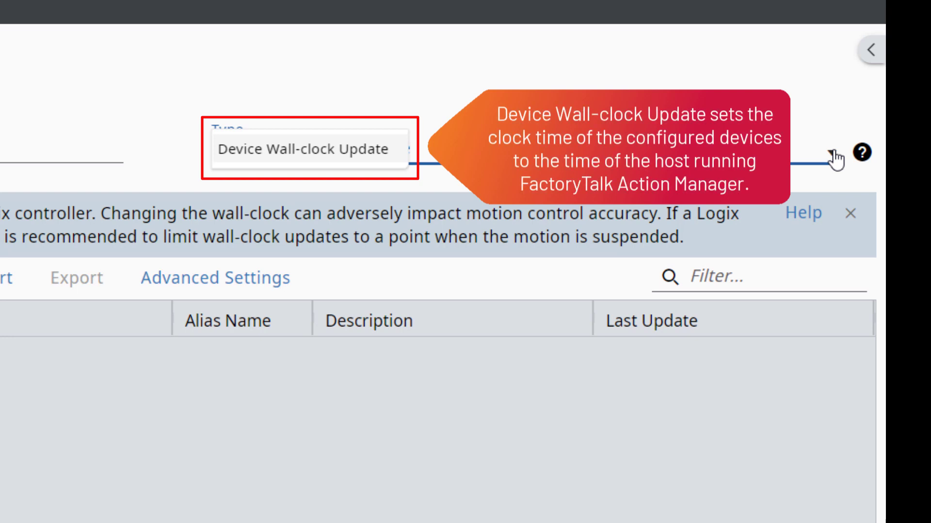
{"action": "left_click", "coordinate": [343, 151]}
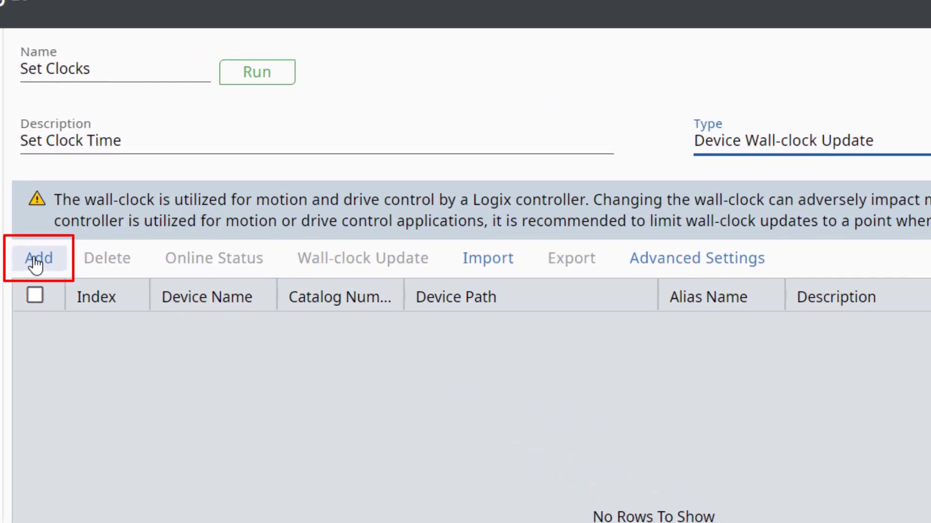
Add the Emulate 5580 Controller from the EmulateEthernet network as the Set Clocks action's device.
{"action": "left_click", "coordinate": [35, 265]}
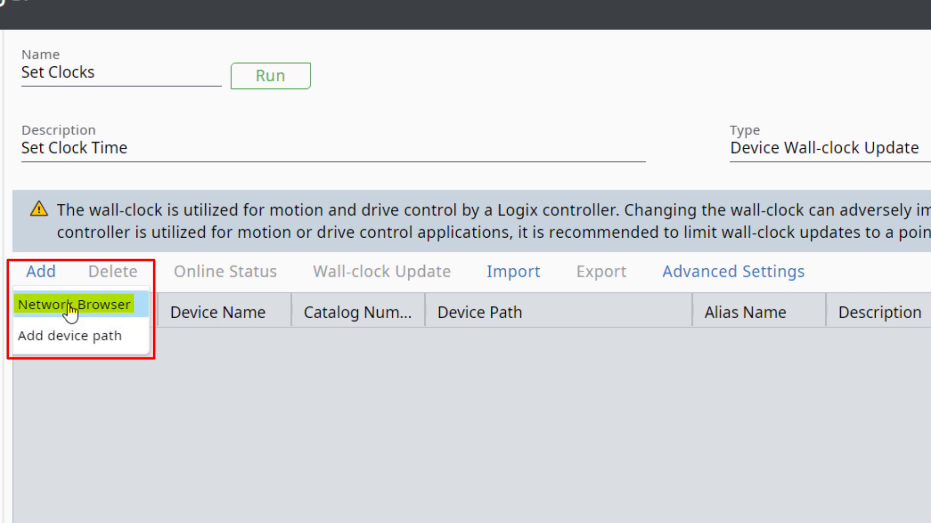
{"action": "left_click", "coordinate": [70, 306]}
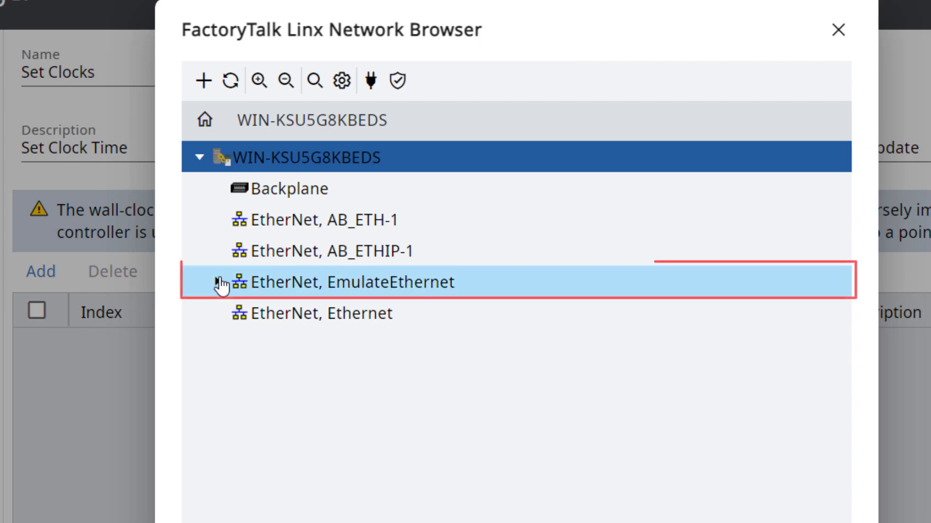
{"action": "left_click", "coordinate": [218, 282]}
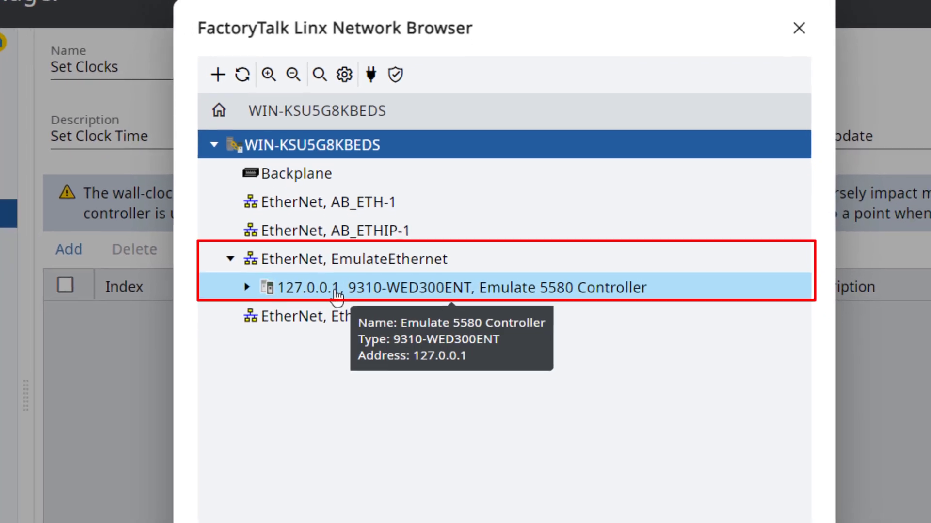
{"action": "left_click", "coordinate": [337, 291]}
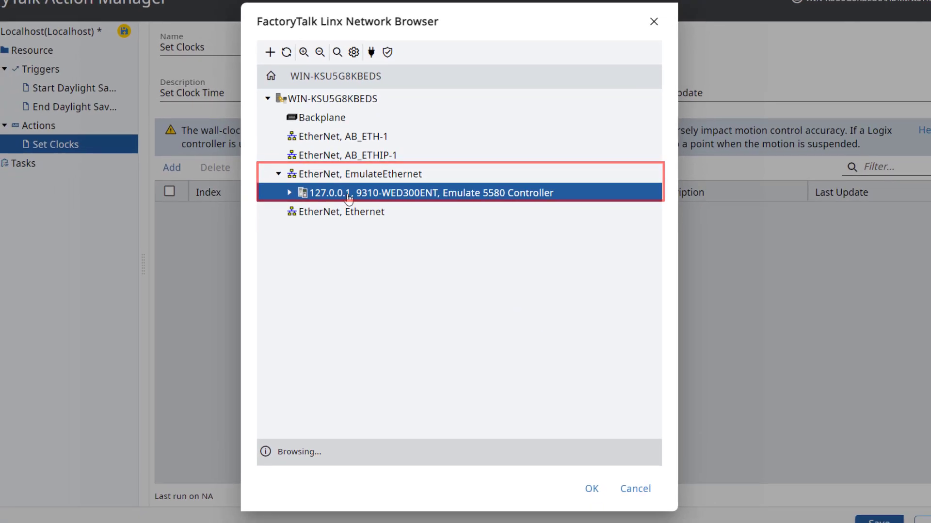
{"action": "left_click", "coordinate": [592, 489]}
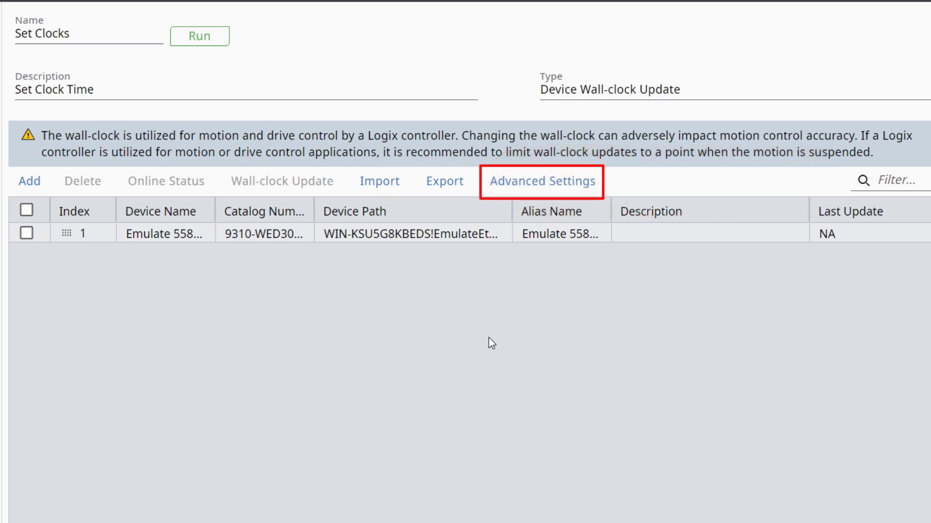
{"action": "left_click", "coordinate": [525, 189]}
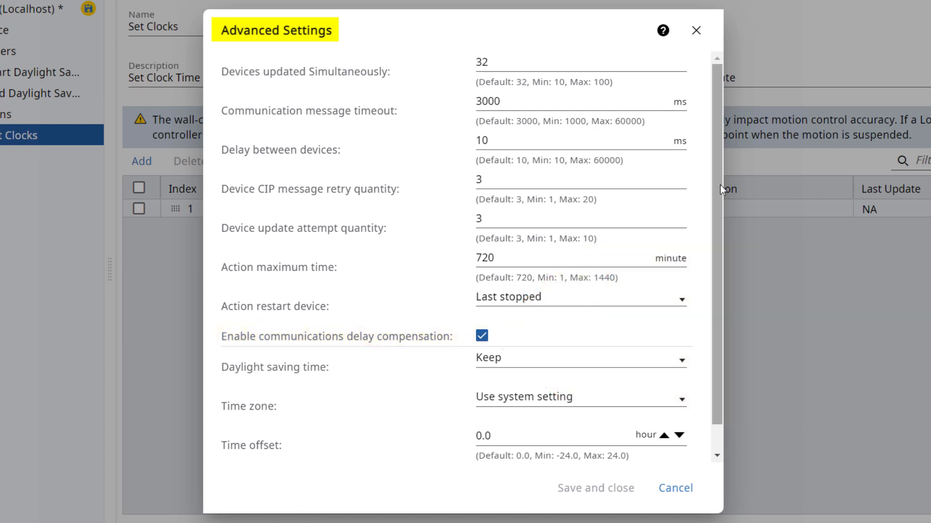
{"action": "left_click_drag", "start_coordinate": [720, 185], "coordinate": [717, 214]}
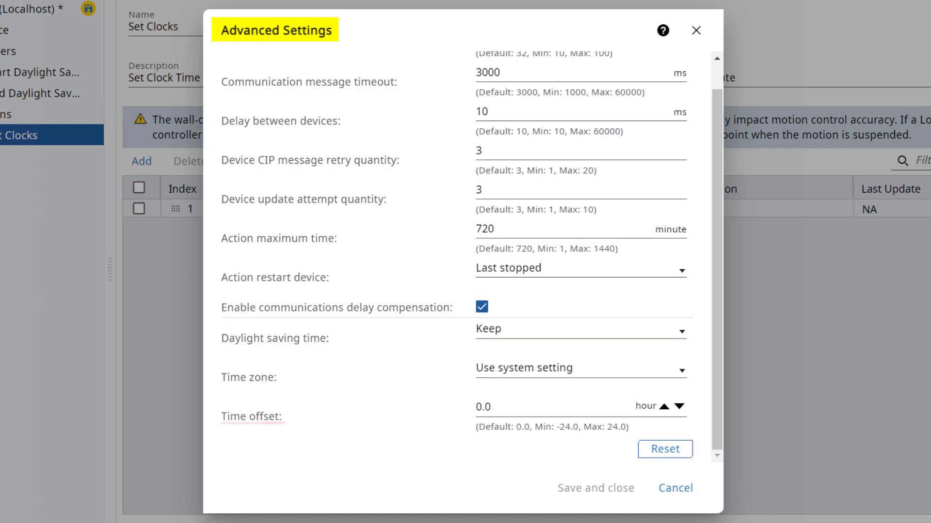
{"action": "left_click", "coordinate": [692, 493]}
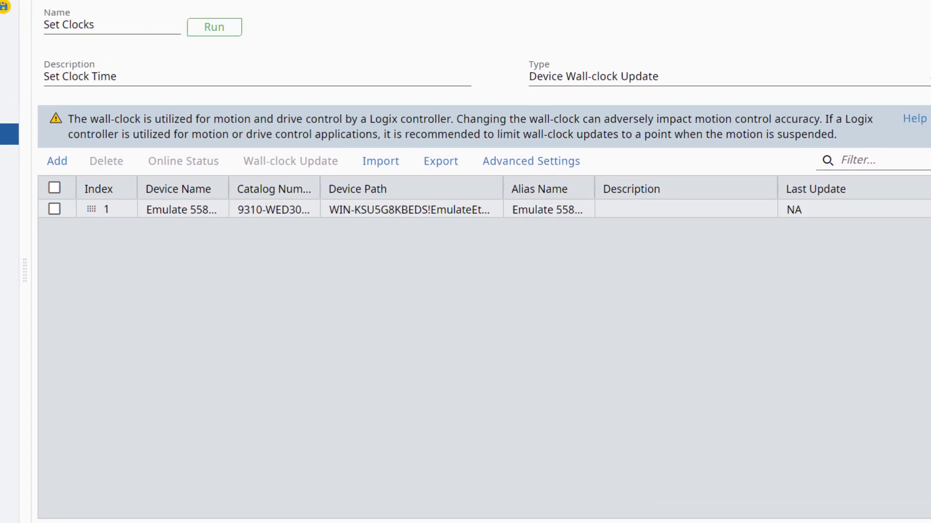
Tick the Emulate 5580 controller's device row and save the Set Clocks action.
{"action": "left_click", "coordinate": [33, 211]}
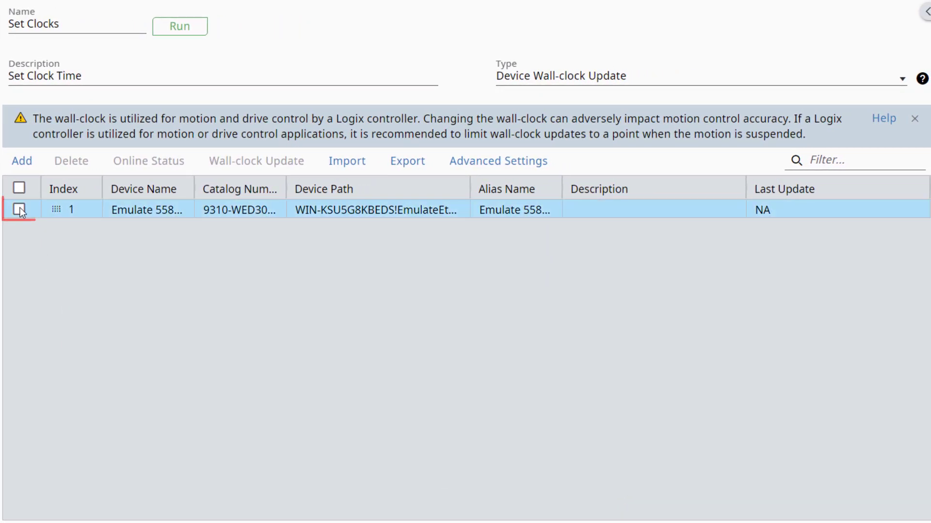
{"action": "left_click", "coordinate": [20, 210]}
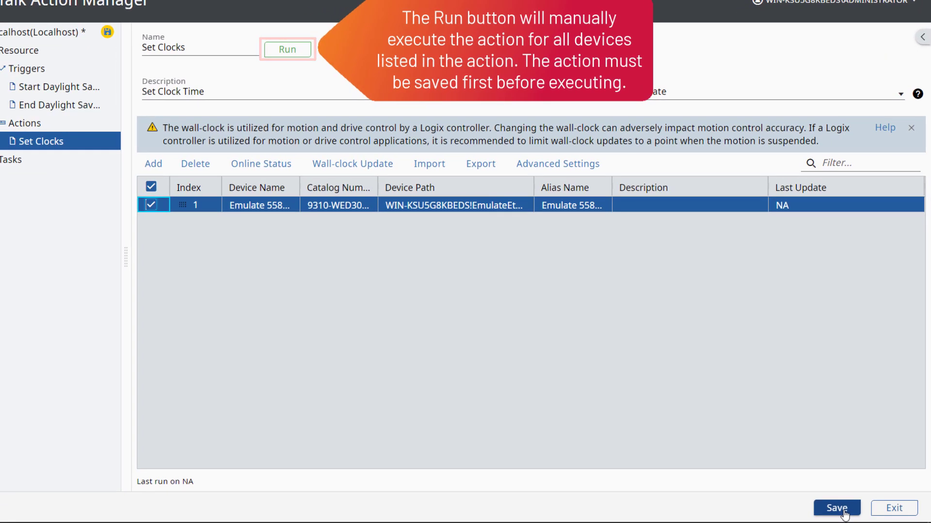
{"action": "left_click", "coordinate": [842, 516]}
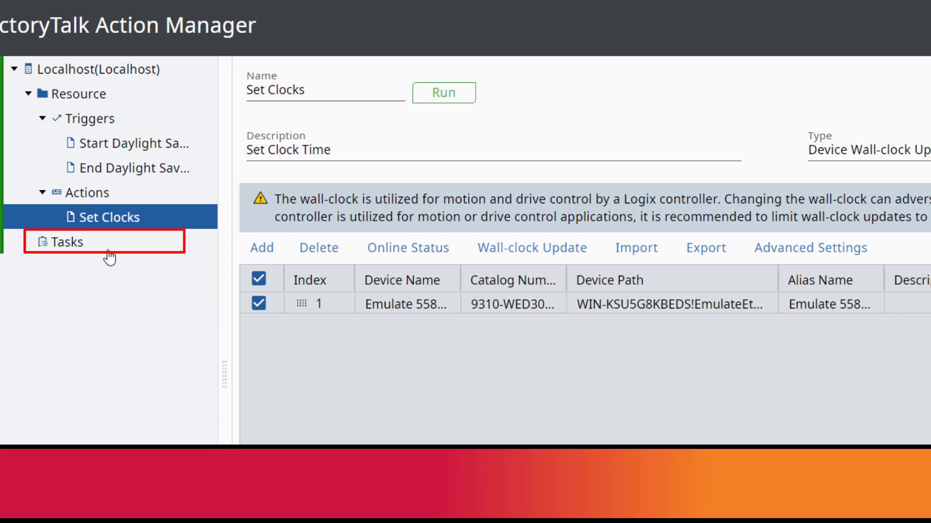
Create a new DST task described as 'Synchronize controllers to DST'.
{"action": "mouse_move", "coordinate": [108, 251]}
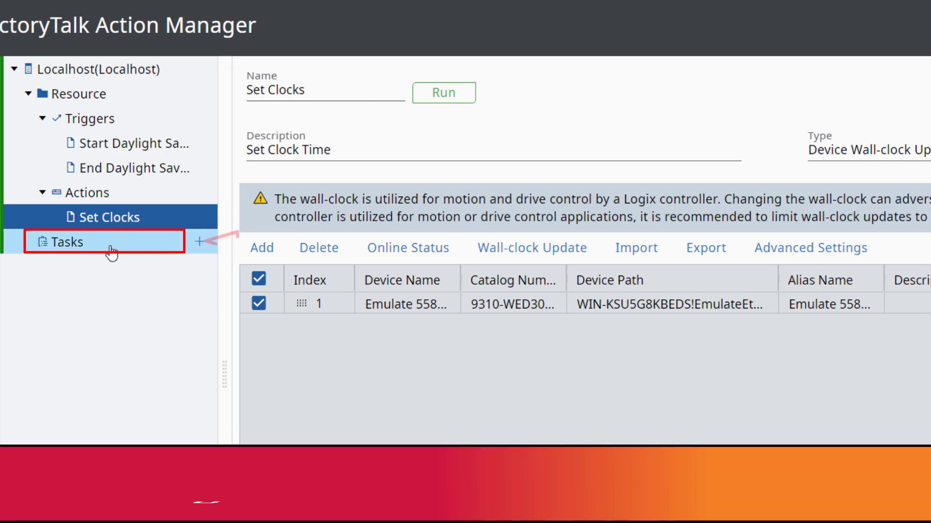
{"action": "left_click", "coordinate": [200, 244]}
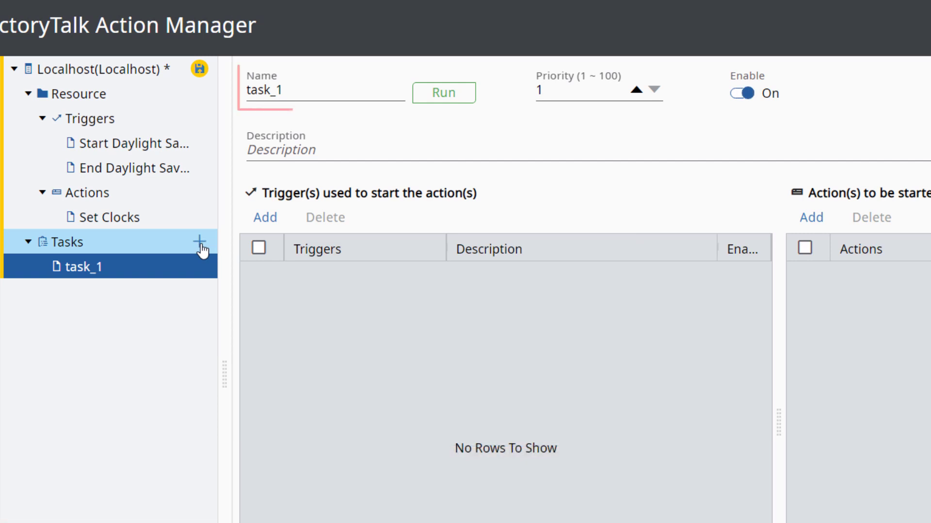
{"action": "left_click_drag", "start_coordinate": [282, 91], "coordinate": [239, 96]}
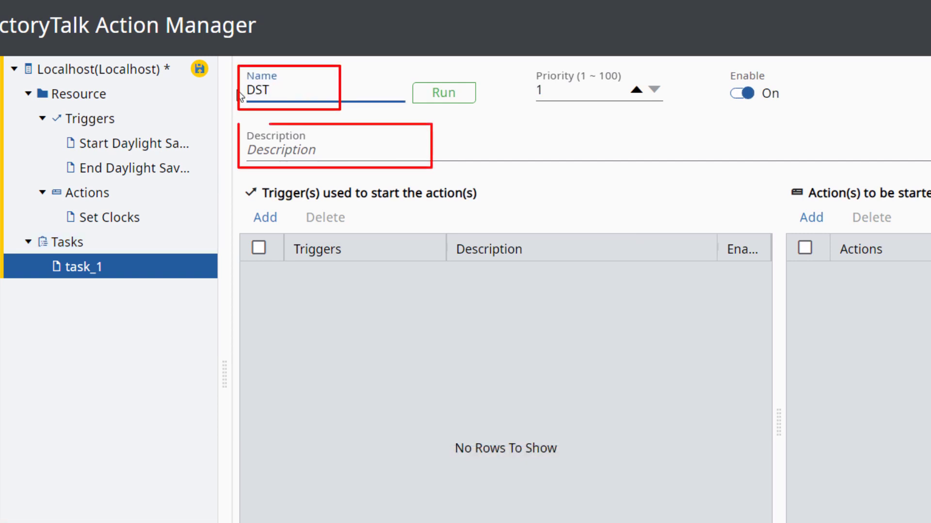
{"action": "left_click", "coordinate": [297, 150]}
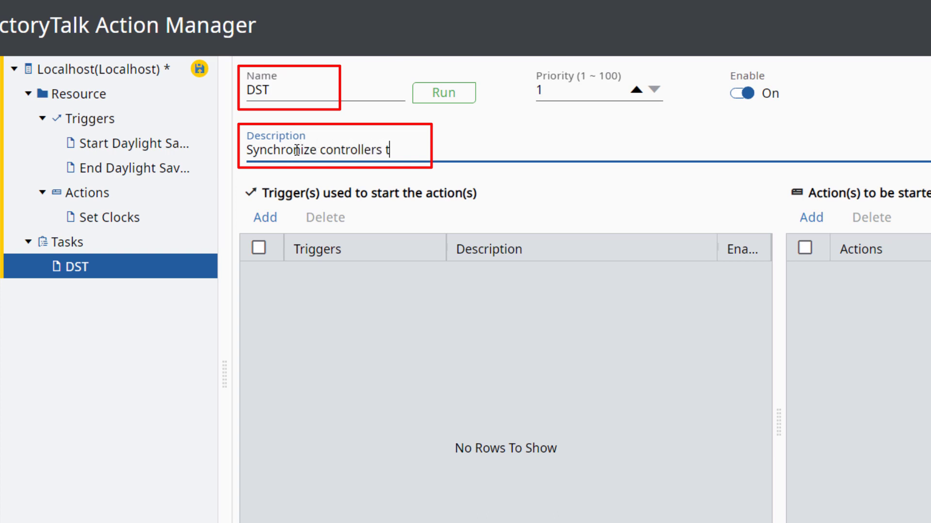
{"action": "type", "text": "Synchronize controllers to DST"}
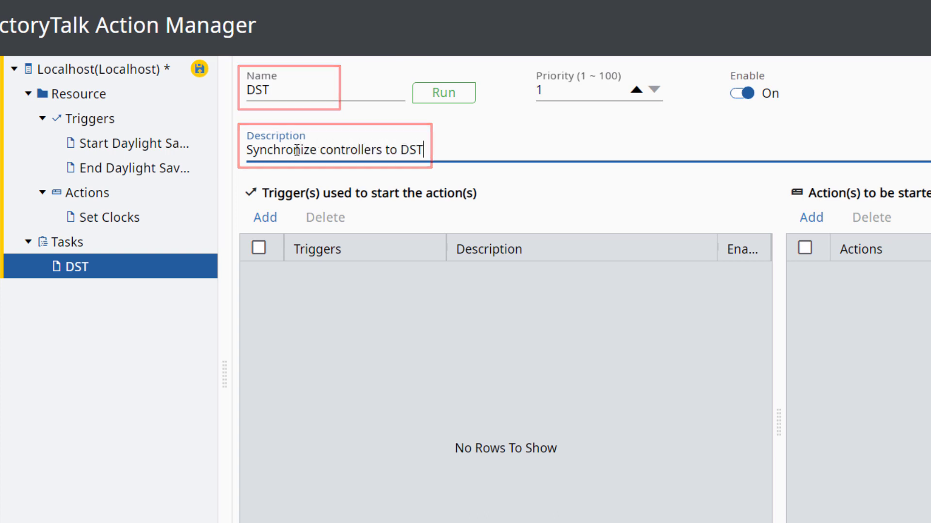
Add both the Start and End Daylight Savings triggers to the task.
{"action": "left_click", "coordinate": [270, 219]}
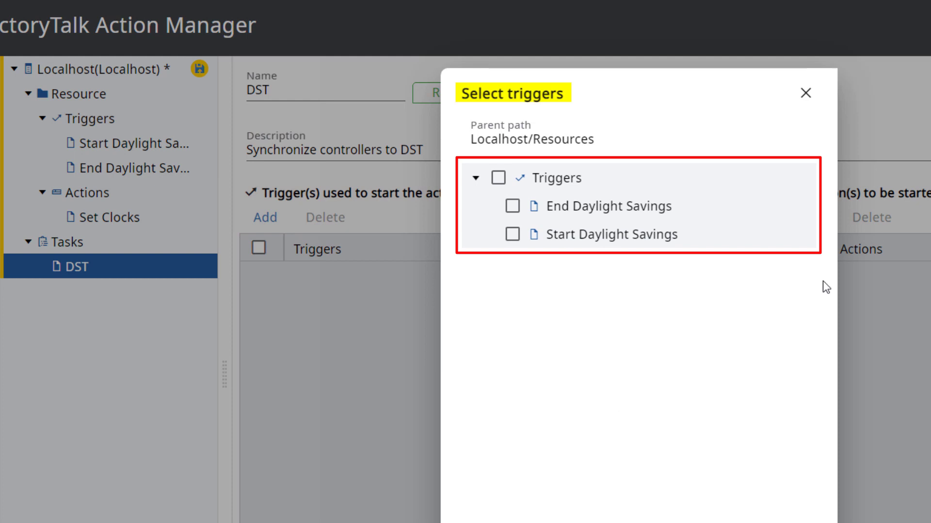
{"action": "left_click", "coordinate": [500, 178]}
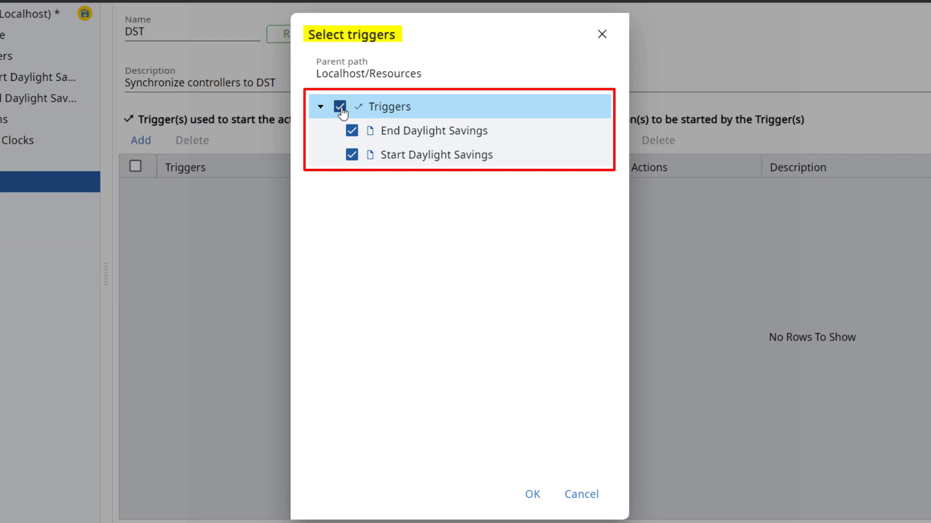
{"action": "left_click", "coordinate": [535, 493]}
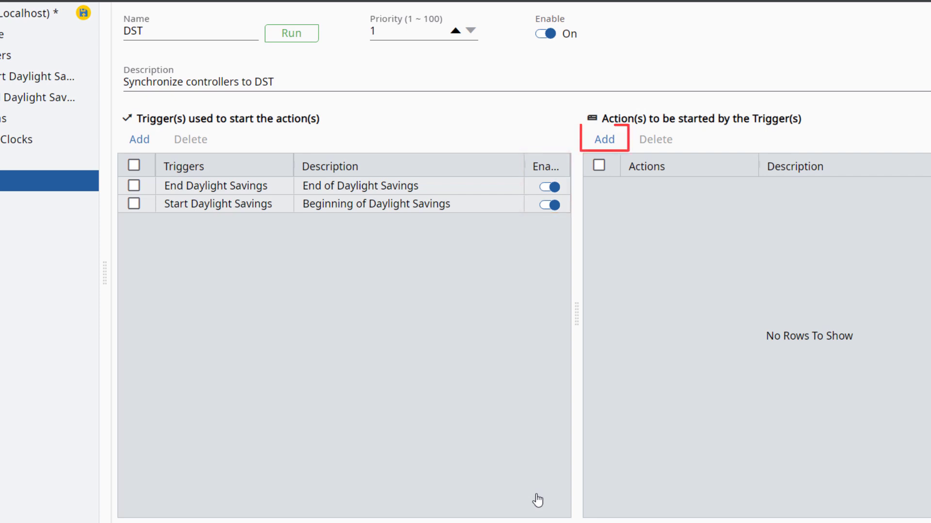
Add Set Clocks as the DST task's action and save the task.
{"action": "left_click", "coordinate": [604, 139]}
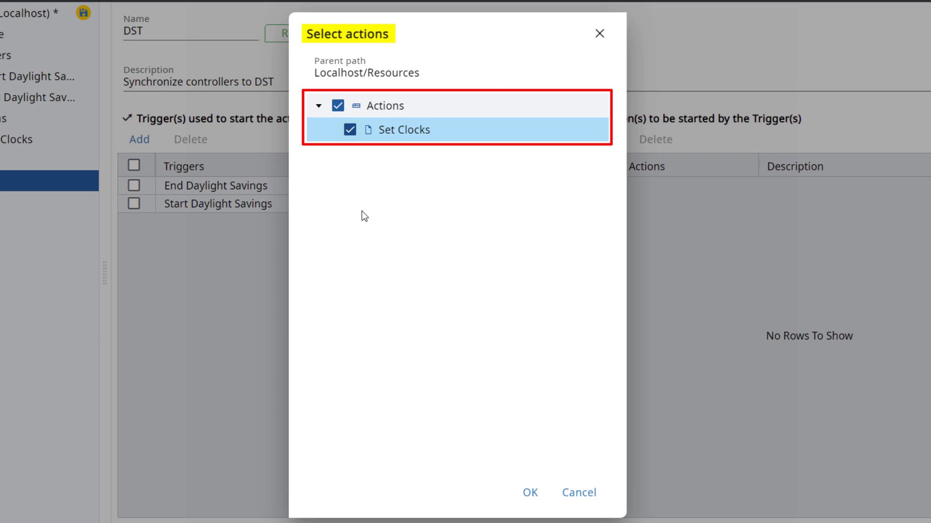
{"action": "left_click", "coordinate": [530, 493]}
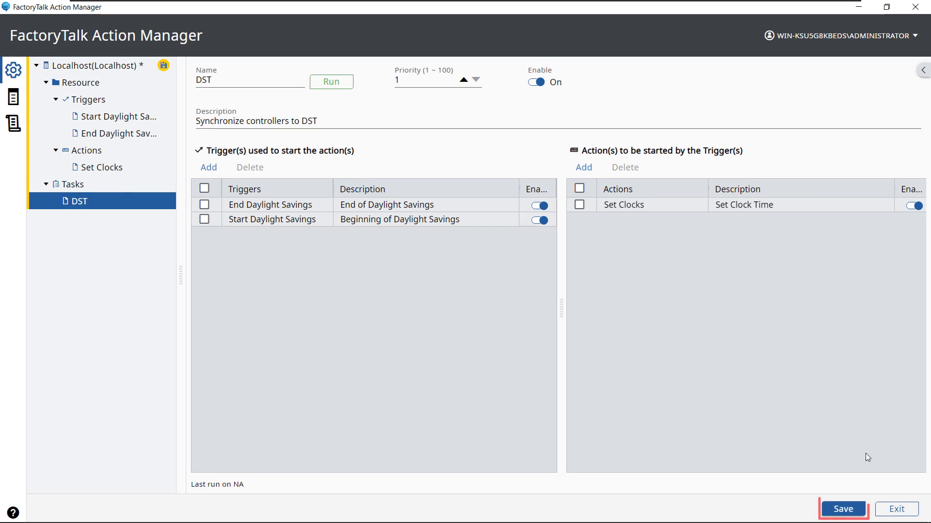
{"action": "left_click", "coordinate": [843, 510]}
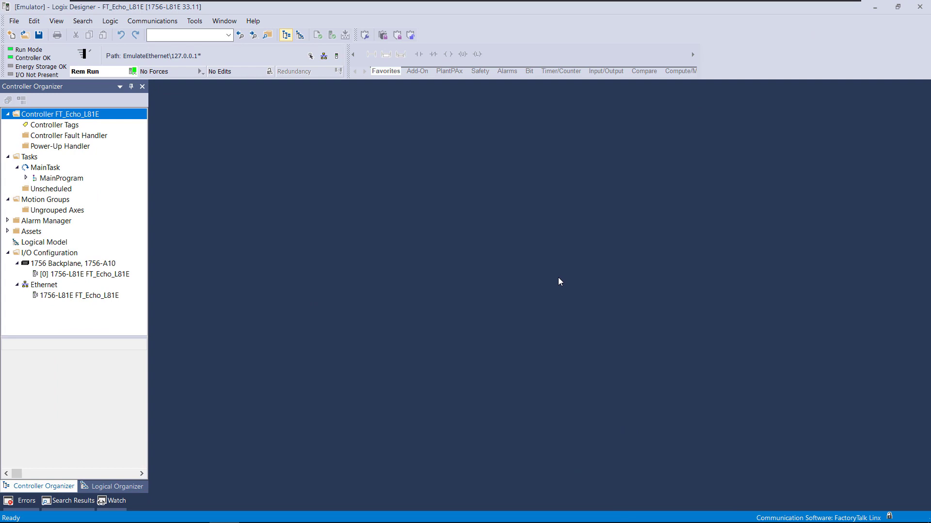
{"action": "double_click", "coordinate": [87, 115]}
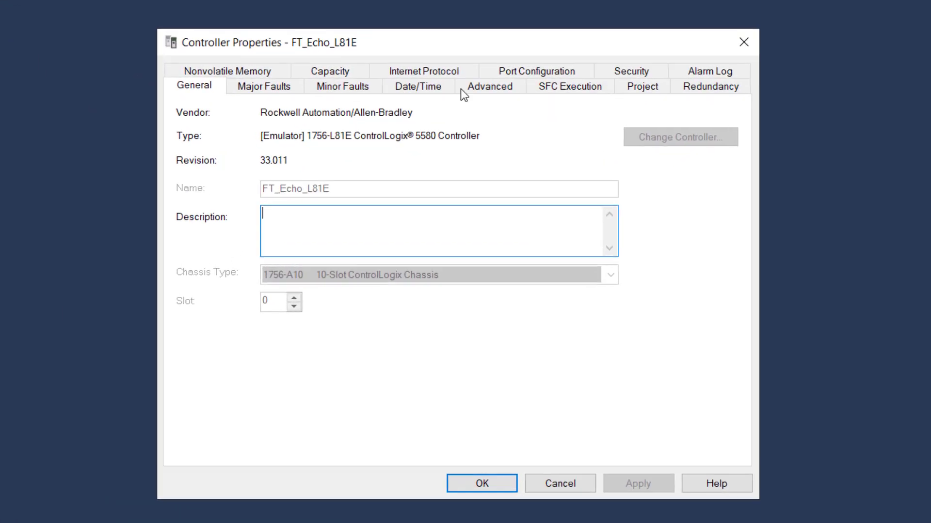
{"action": "left_click", "coordinate": [411, 88]}
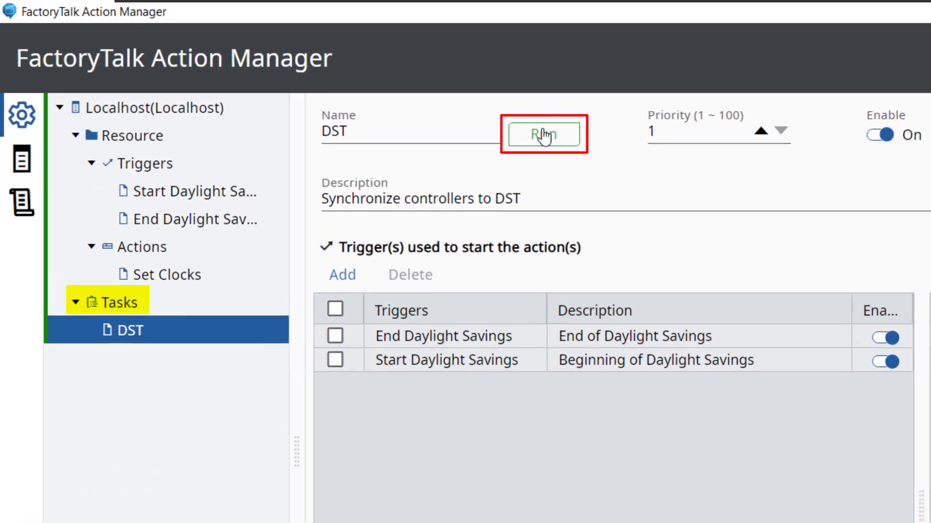
Run the DST task manually to update the controller clock.
{"action": "left_click", "coordinate": [543, 132]}
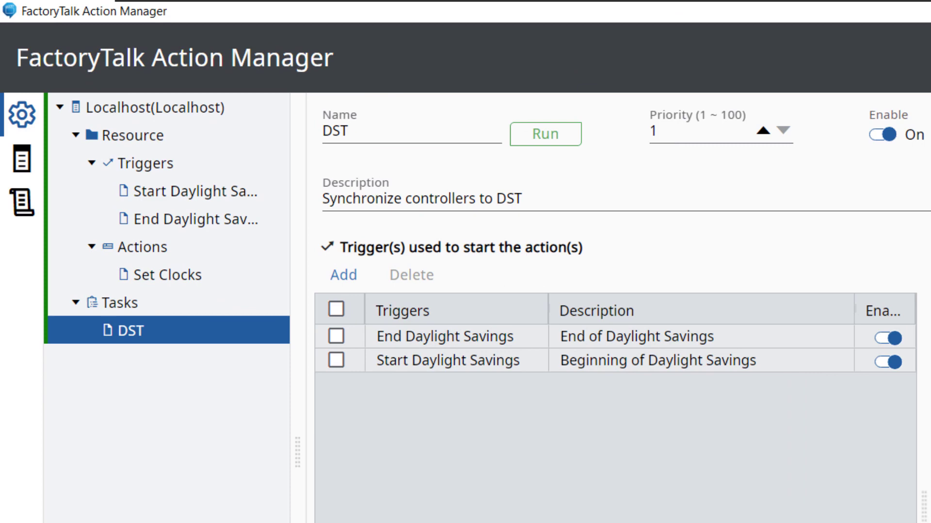
Check the online status of the Set Clocks action's controller, then cancel out of the status window.
{"action": "left_click", "coordinate": [166, 278]}
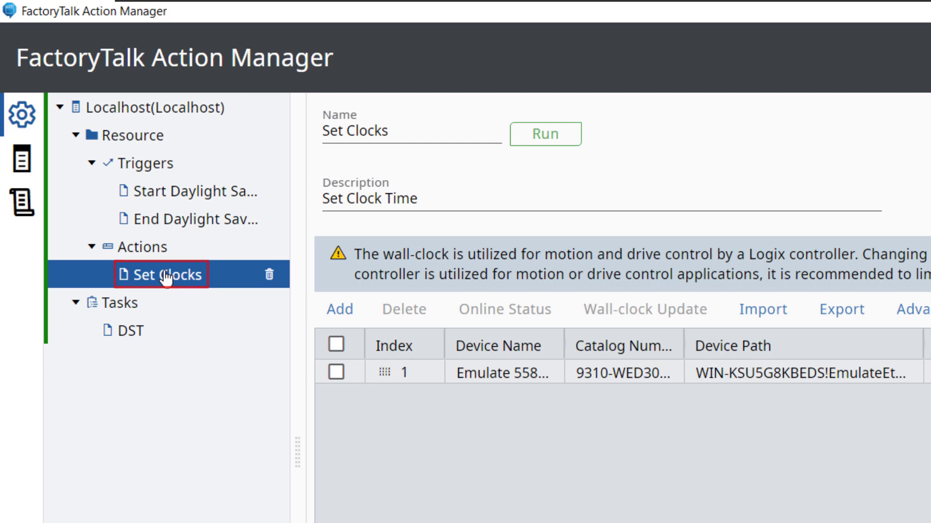
{"action": "left_click", "coordinate": [335, 381]}
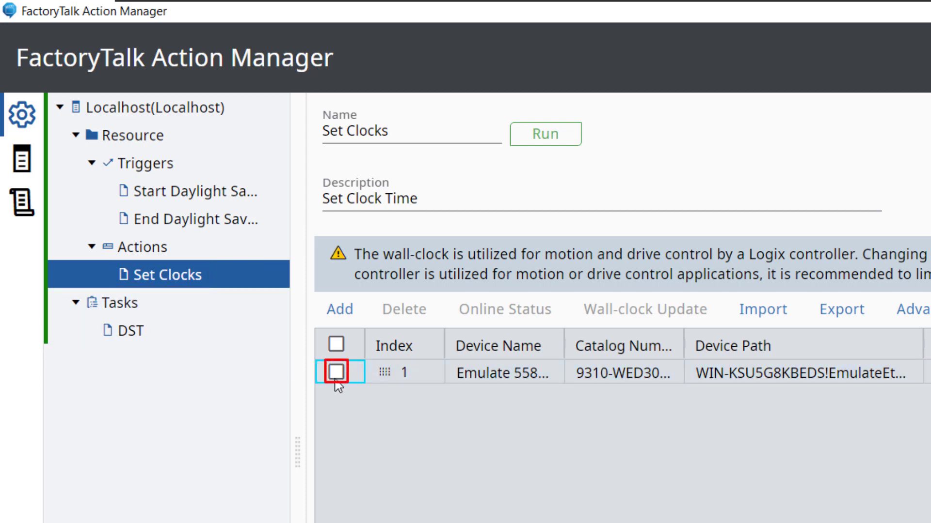
{"action": "left_click", "coordinate": [334, 381]}
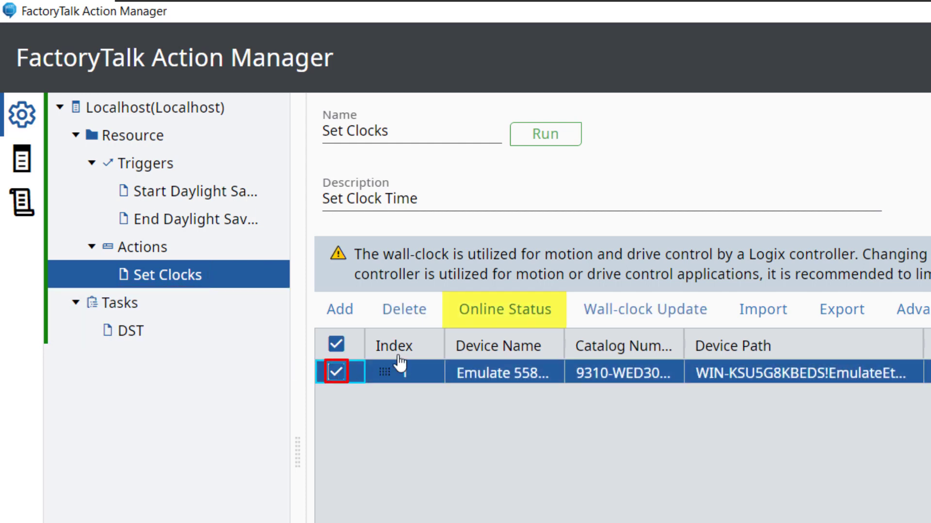
{"action": "left_click", "coordinate": [483, 315]}
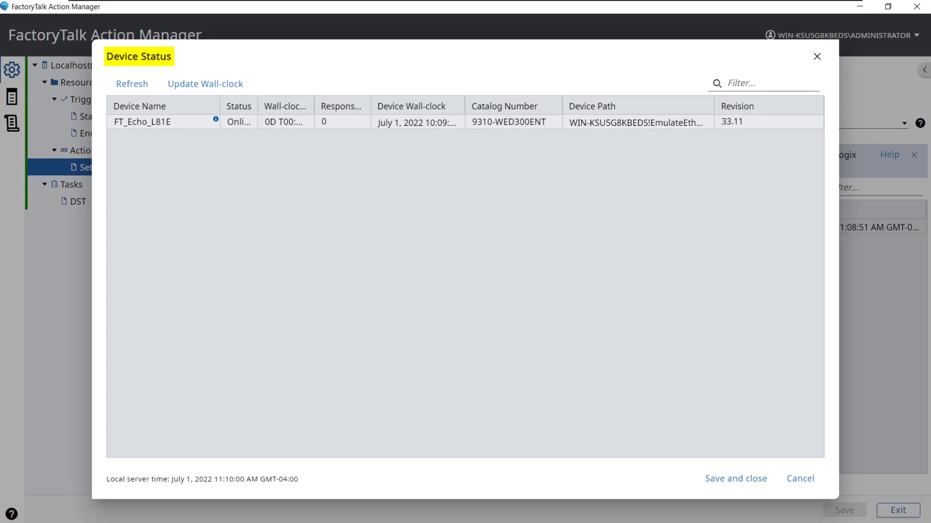
{"action": "left_click", "coordinate": [810, 486]}
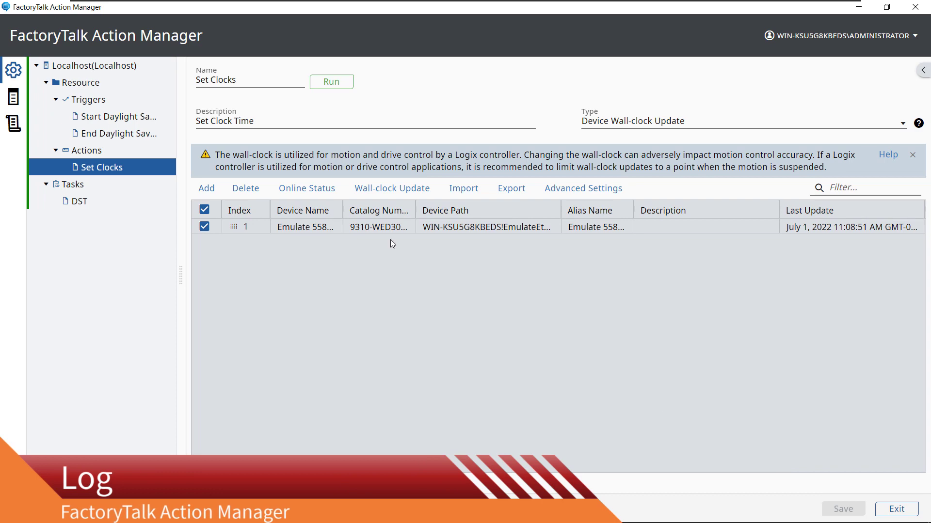
On the Localhost project page, keep the lowest log level at Information.
{"action": "left_click", "coordinate": [93, 68]}
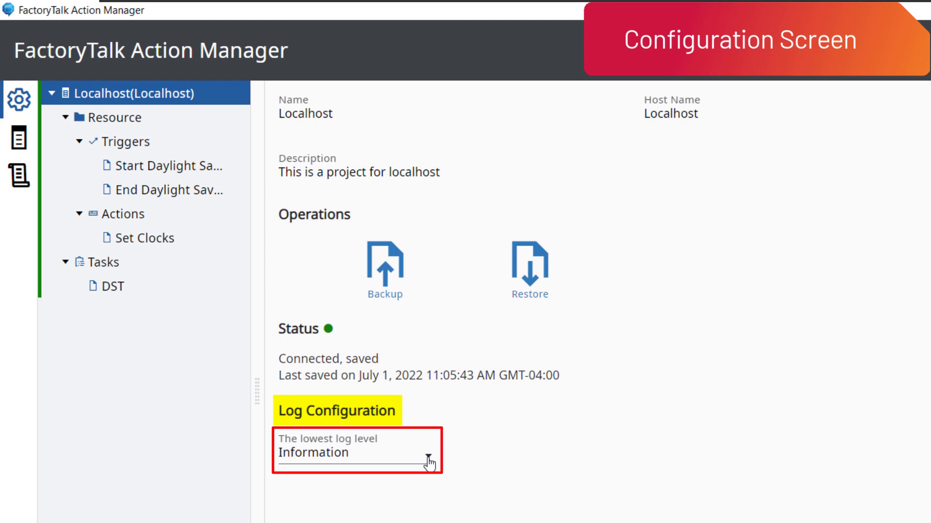
{"action": "left_click", "coordinate": [466, 483]}
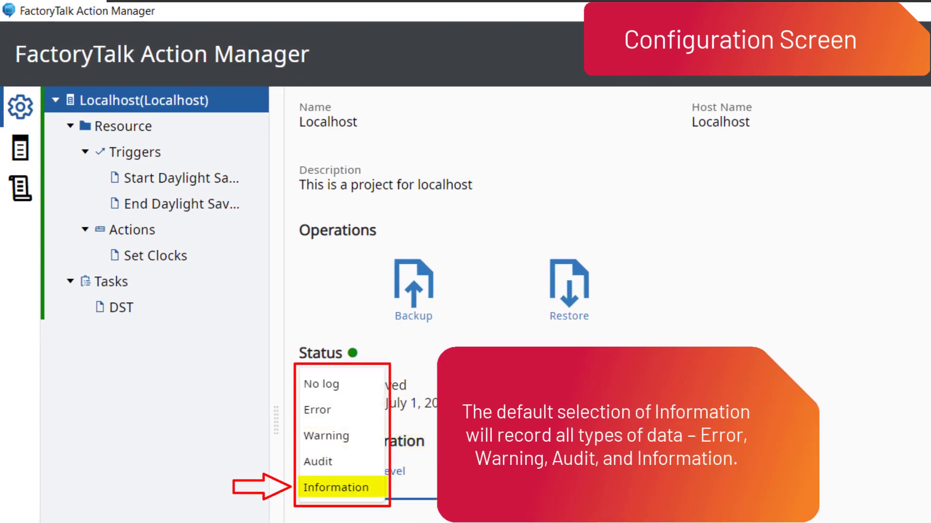
{"action": "key", "text": "Return"}
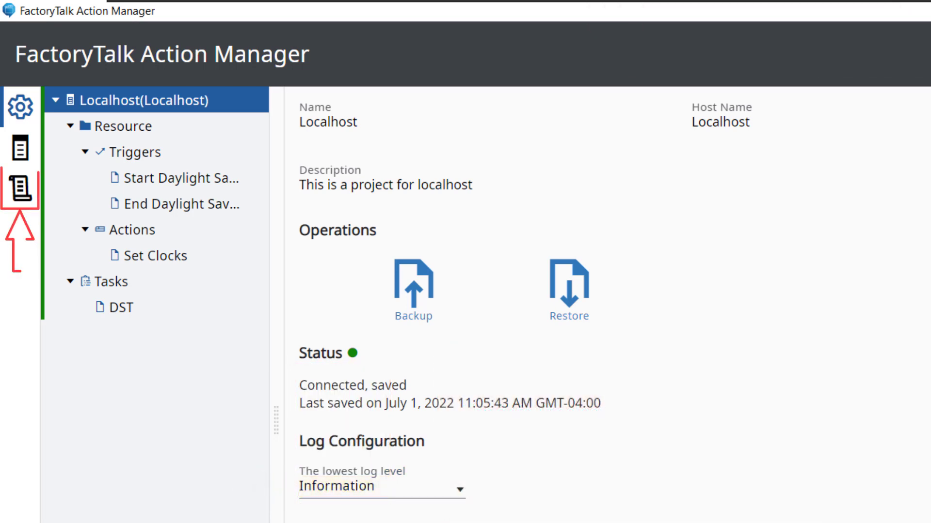
Show the event log with the DST run and configuration-saved entries.
{"action": "left_click", "coordinate": [20, 196]}
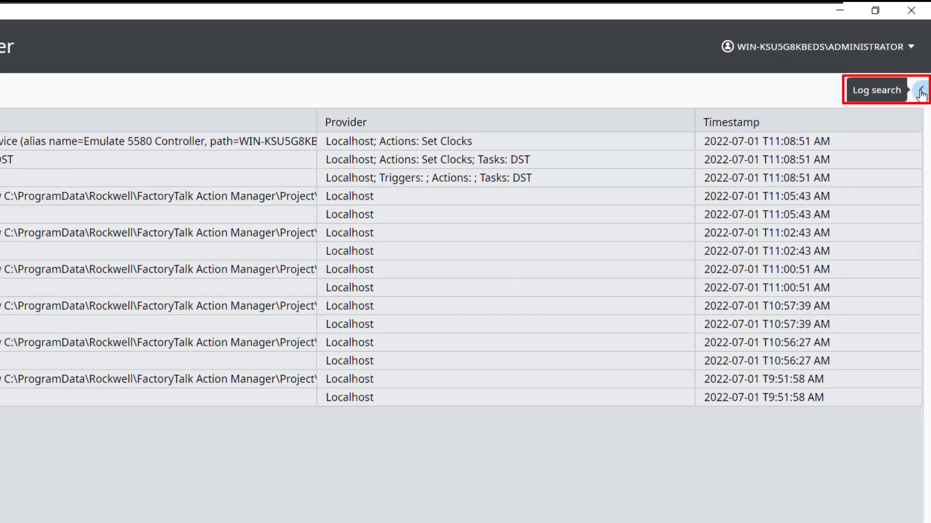
Filter the log on 'DST' so only the two DST entries remain.
{"action": "left_click", "coordinate": [923, 81]}
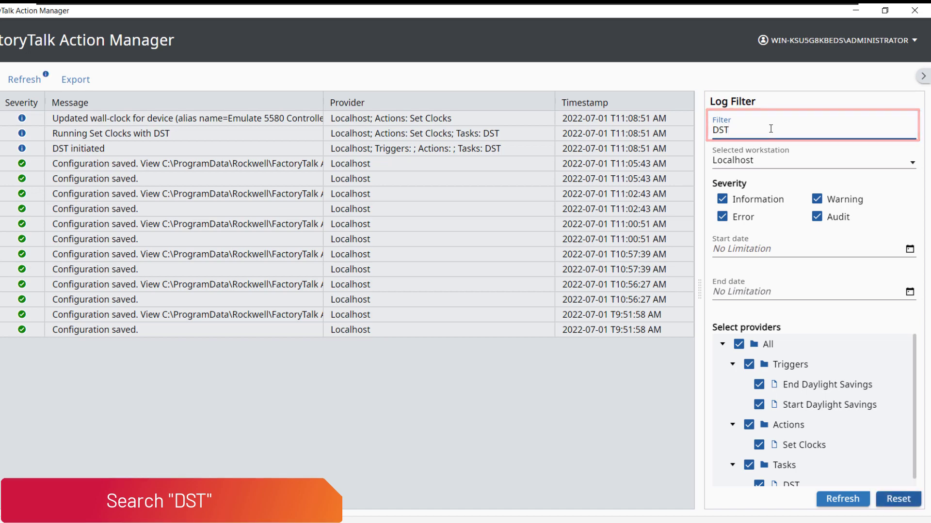
{"action": "left_click", "coordinate": [843, 499]}
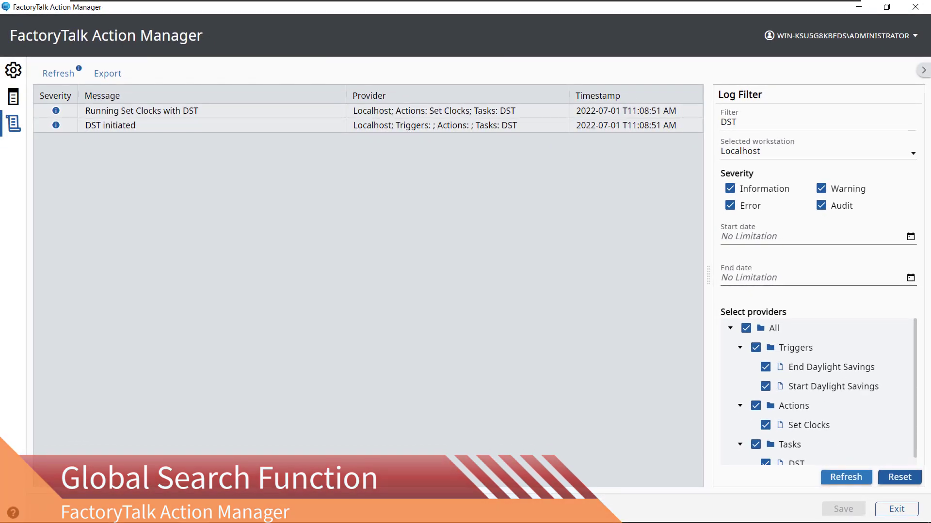
In the configuration view, open global search with resource type Trigger: Date Time Based Trigger.
{"action": "left_click", "coordinate": [13, 72]}
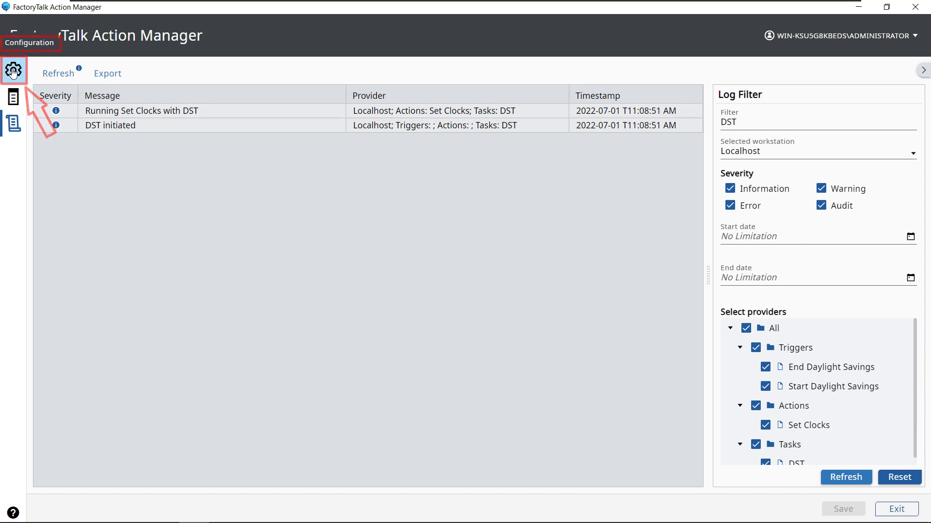
{"action": "left_click", "coordinate": [13, 72]}
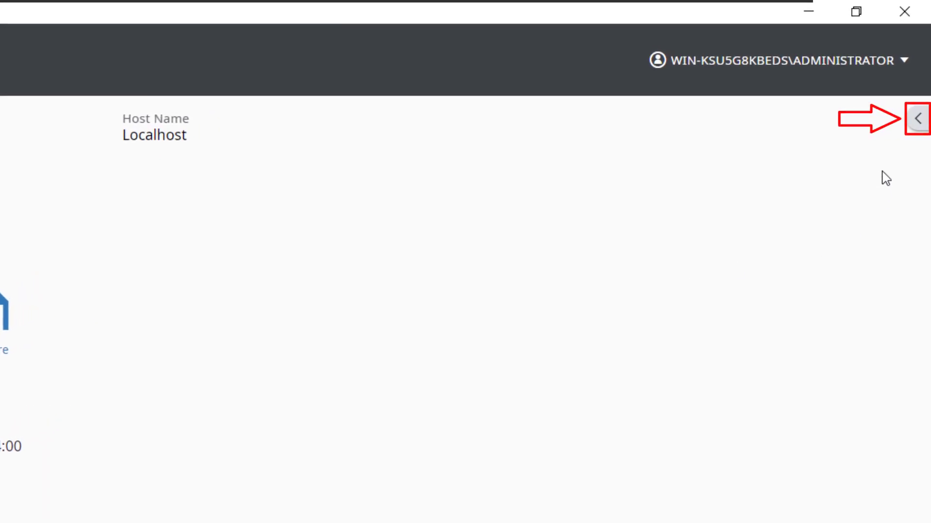
{"action": "left_click", "coordinate": [919, 124]}
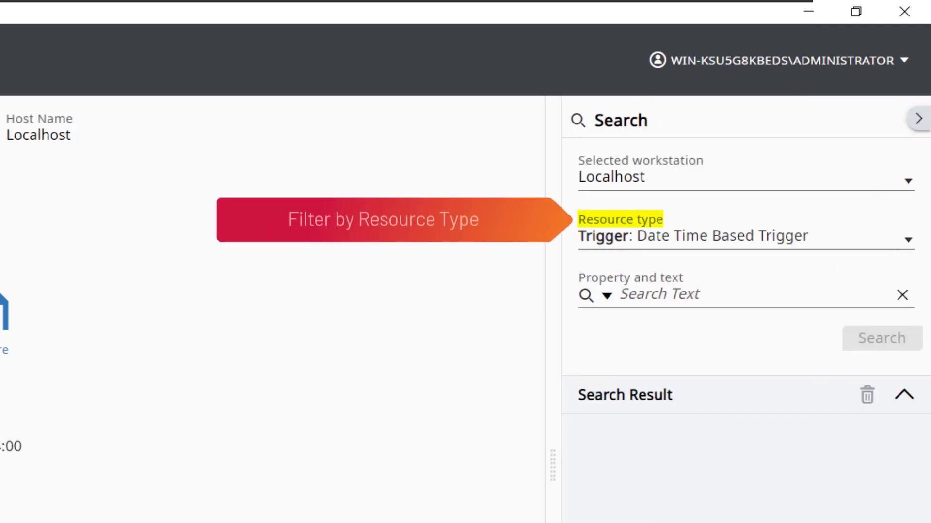
{"action": "left_click", "coordinate": [909, 243]}
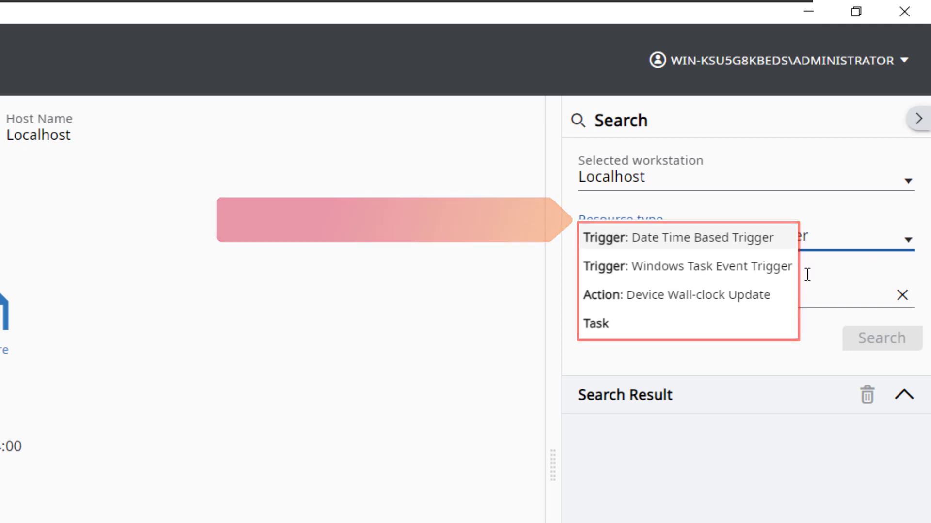
{"action": "left_click", "coordinate": [467, 329]}
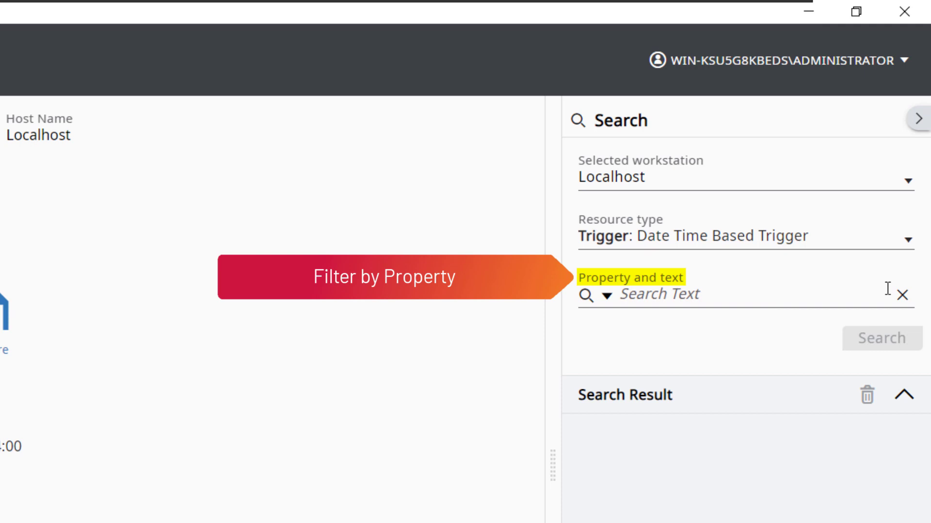
{"action": "left_click", "coordinate": [611, 301]}
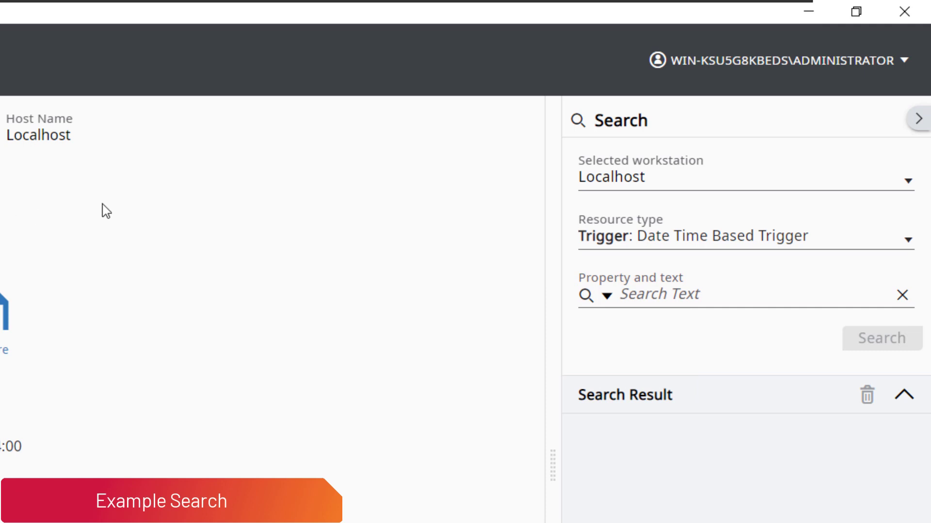
Search for 'Dayl' to list both Daylight Savings triggers, then open Start Daylight Savings' recurrence details.
{"action": "left_click", "coordinate": [701, 294]}
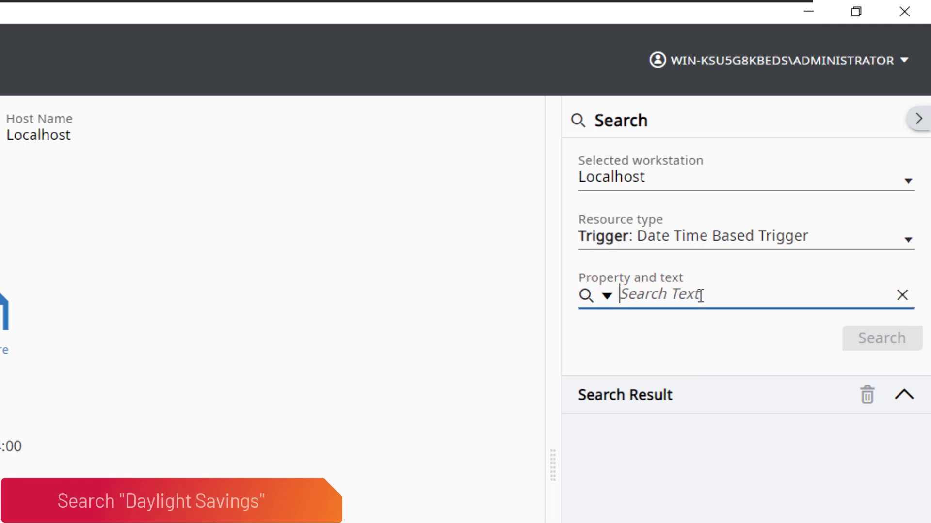
{"action": "type", "text": "Daylight Savings"}
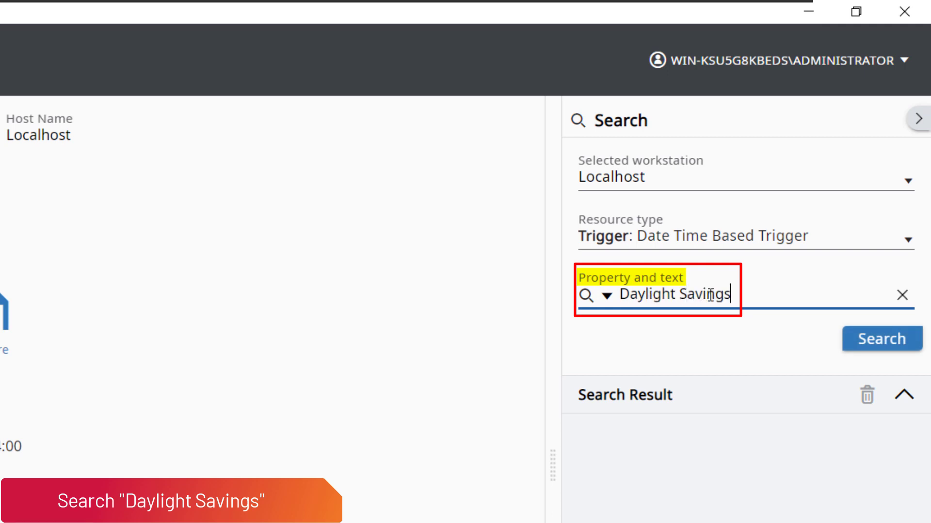
{"action": "left_click", "coordinate": [883, 340]}
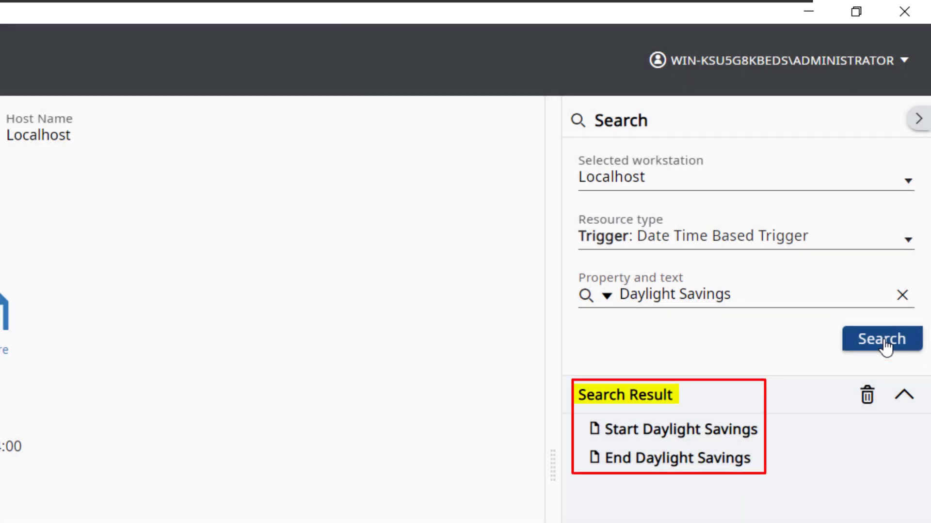
{"action": "left_click", "coordinate": [671, 437]}
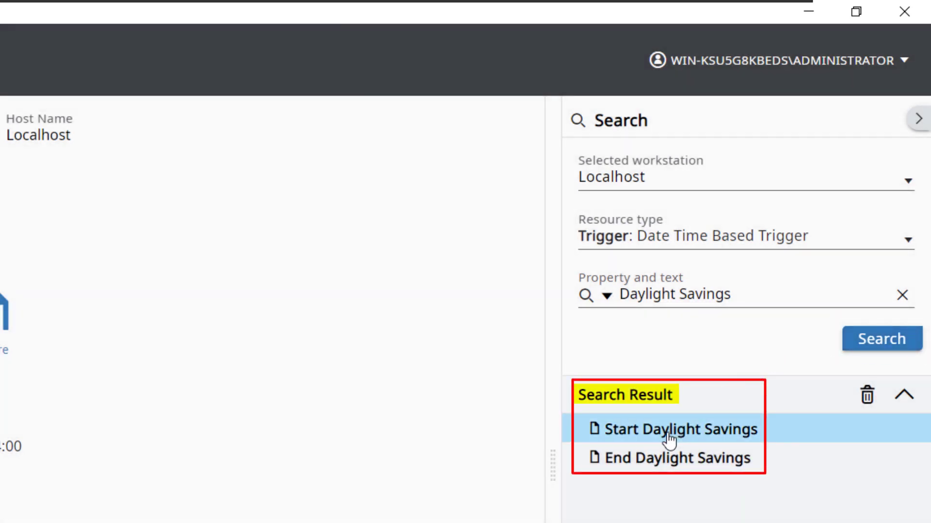
{"action": "left_click", "coordinate": [669, 439]}
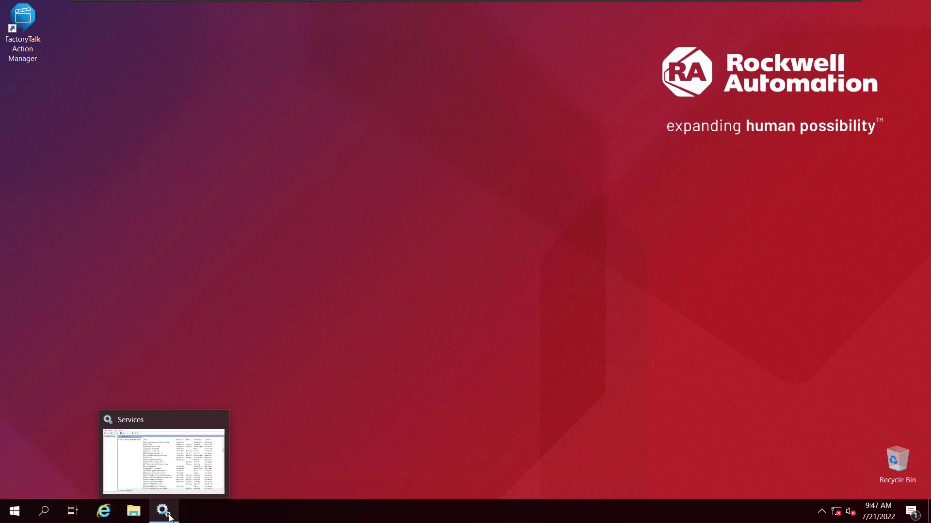
Restore the Windows Services console to check the three FactoryTalk Action Manager services.
{"action": "left_click", "coordinate": [168, 516]}
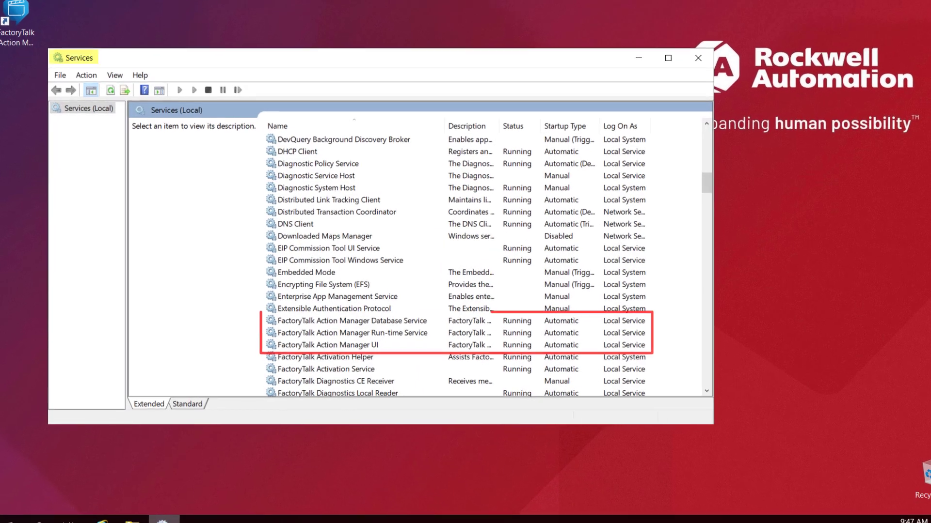